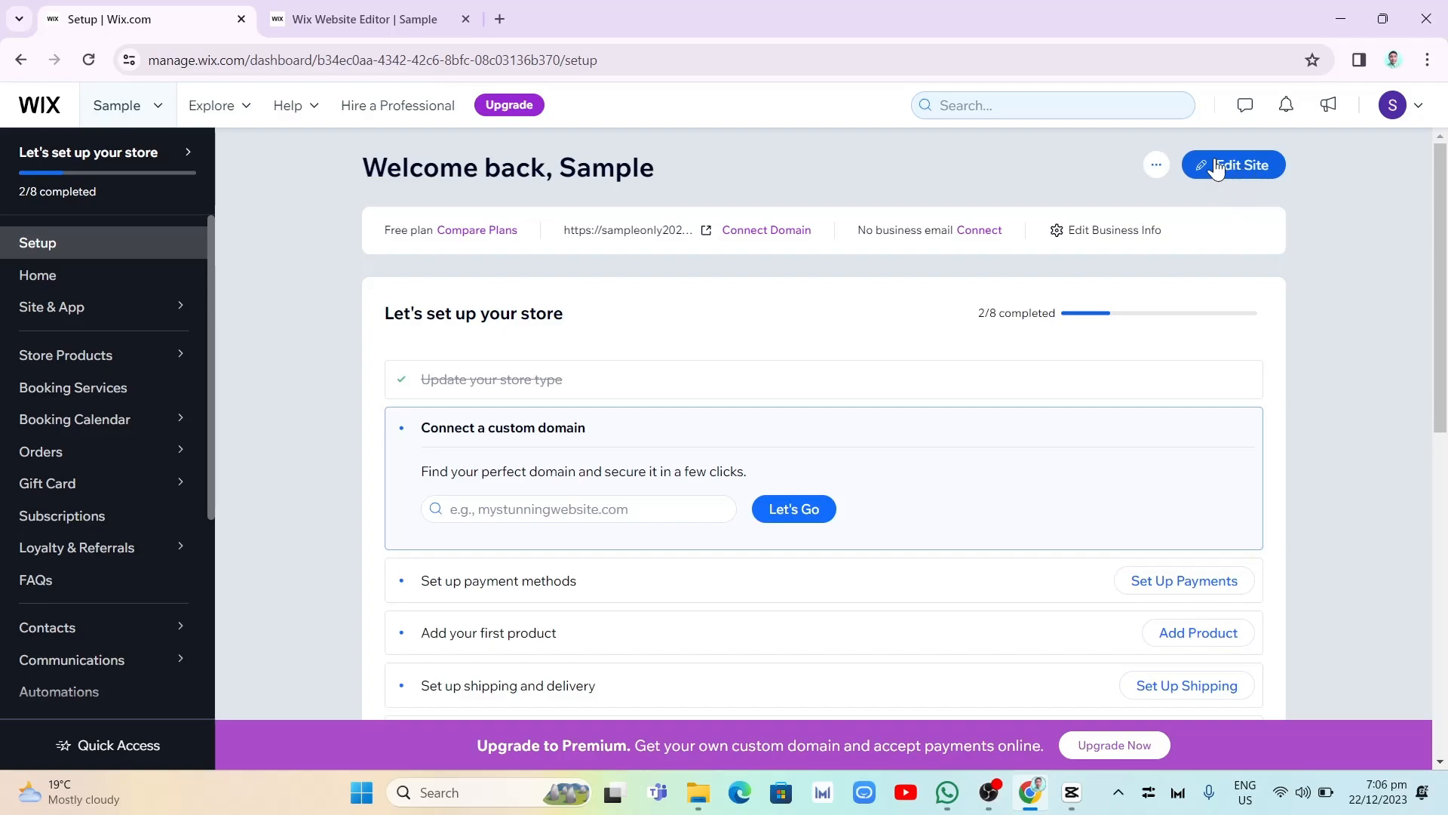
- Switch to the site editor and open the Wix Stores payment method settings from the site's business tools
{"action": "left_click", "coordinate": [332, 20]}
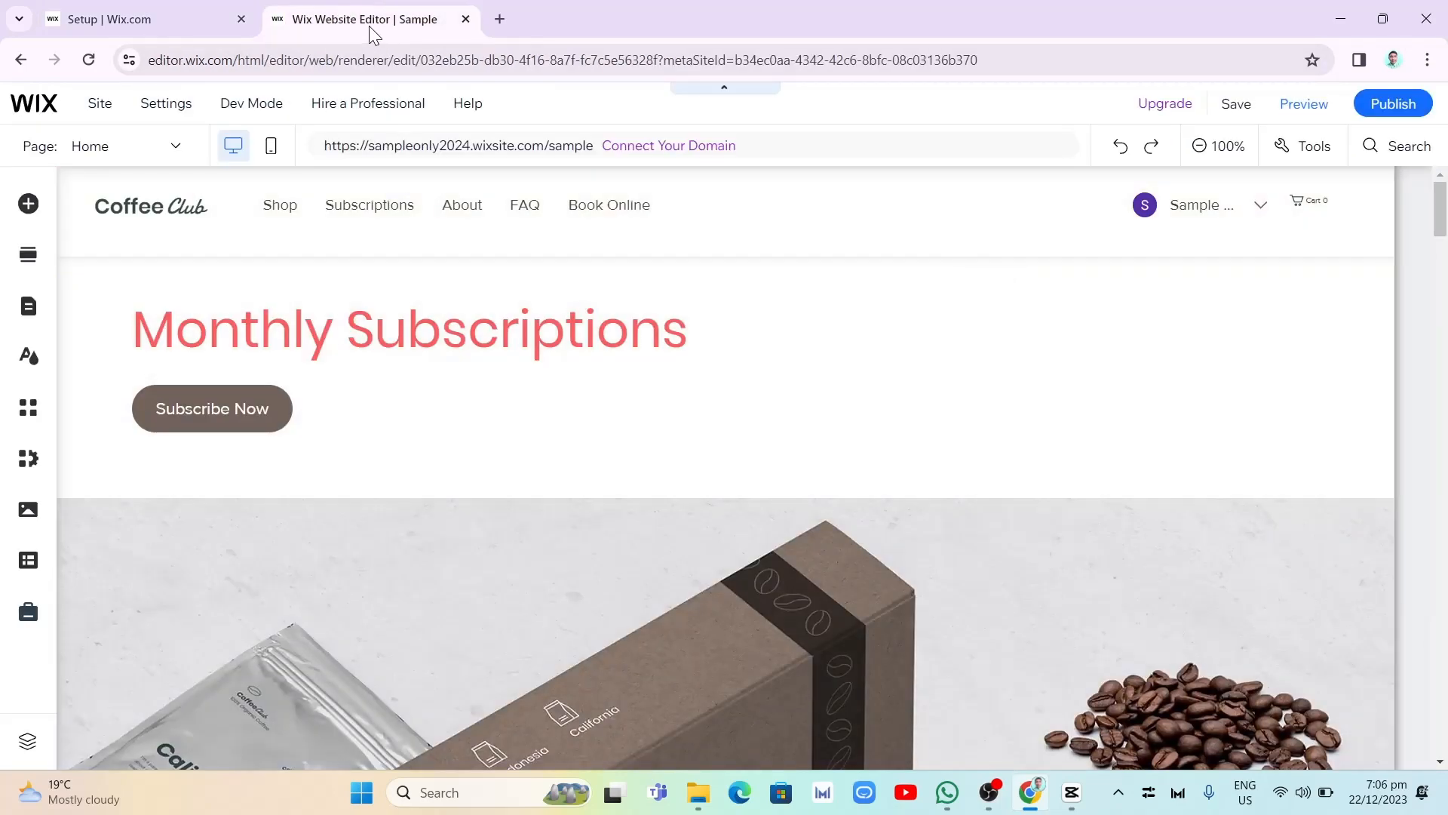
{"action": "scroll", "coordinate": [1060, 525], "scroll_direction": "down", "scroll_amount": 1}
{"action": "scroll", "coordinate": [1054, 514], "scroll_direction": "down", "scroll_amount": 10}
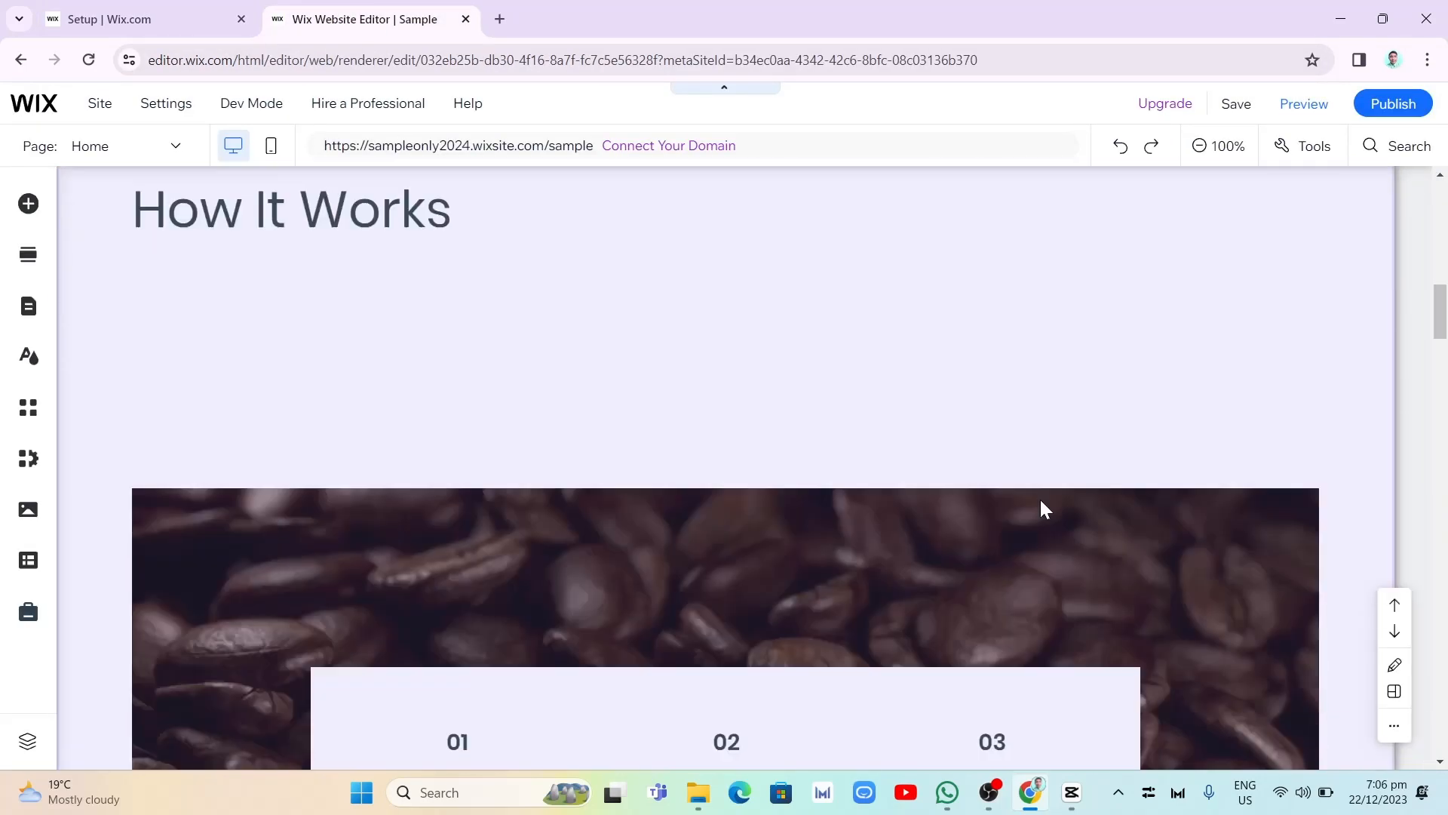
{"action": "scroll", "coordinate": [1041, 507], "scroll_direction": "up", "scroll_amount": 5}
{"action": "scroll", "coordinate": [1046, 511], "scroll_direction": "up", "scroll_amount": 8}
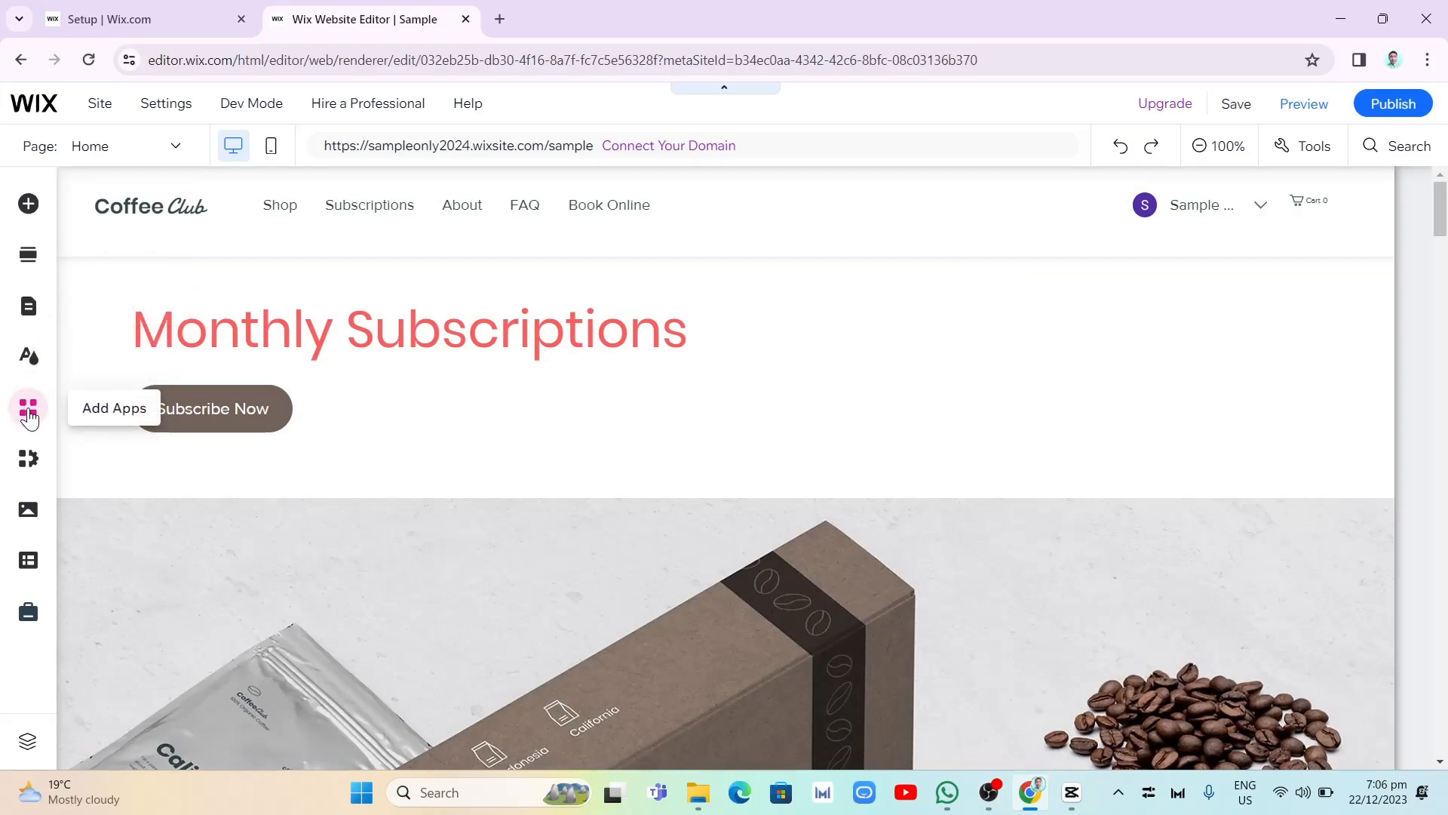
{"action": "left_click", "coordinate": [30, 462]}
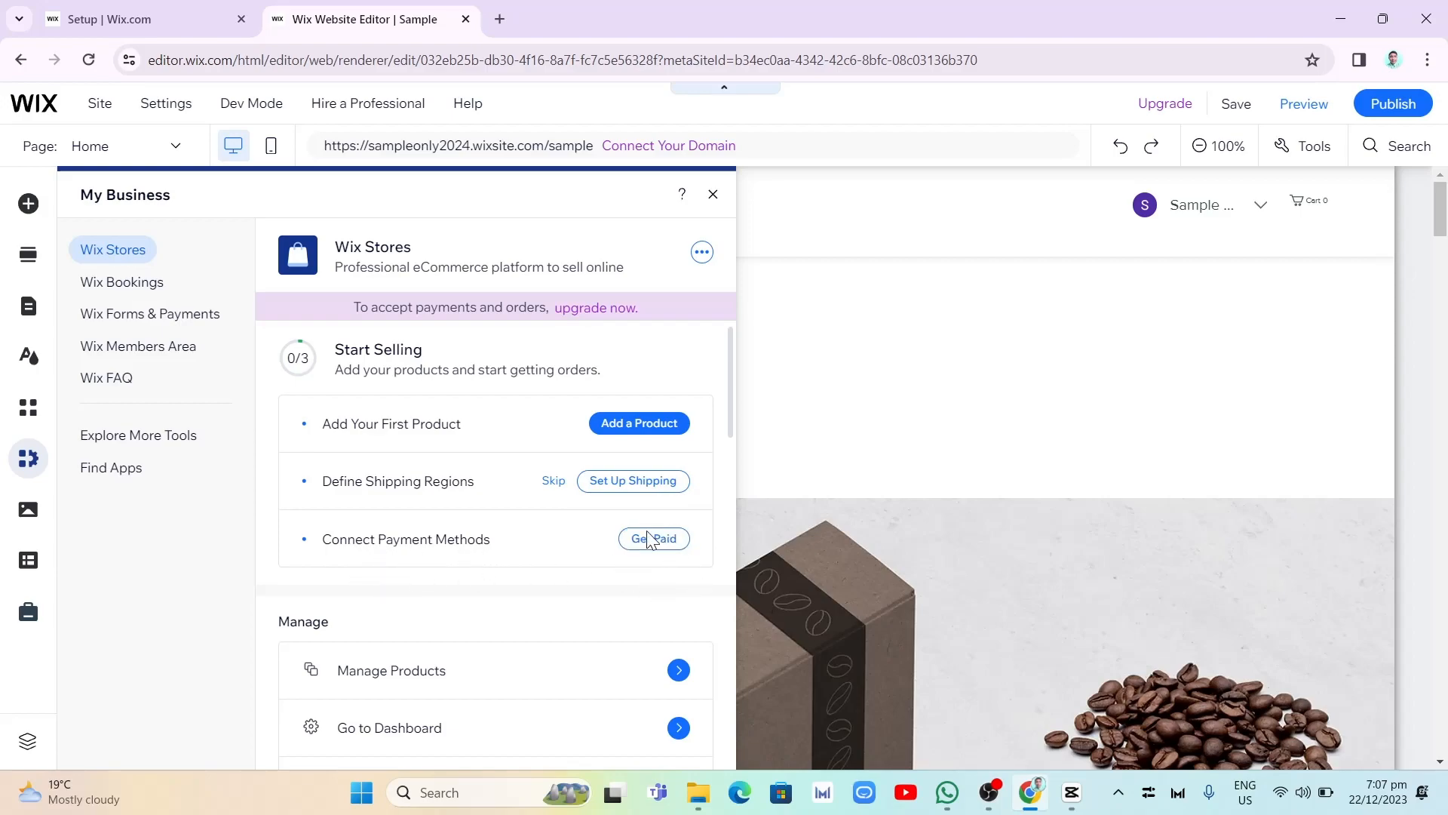
{"action": "left_click", "coordinate": [662, 550]}
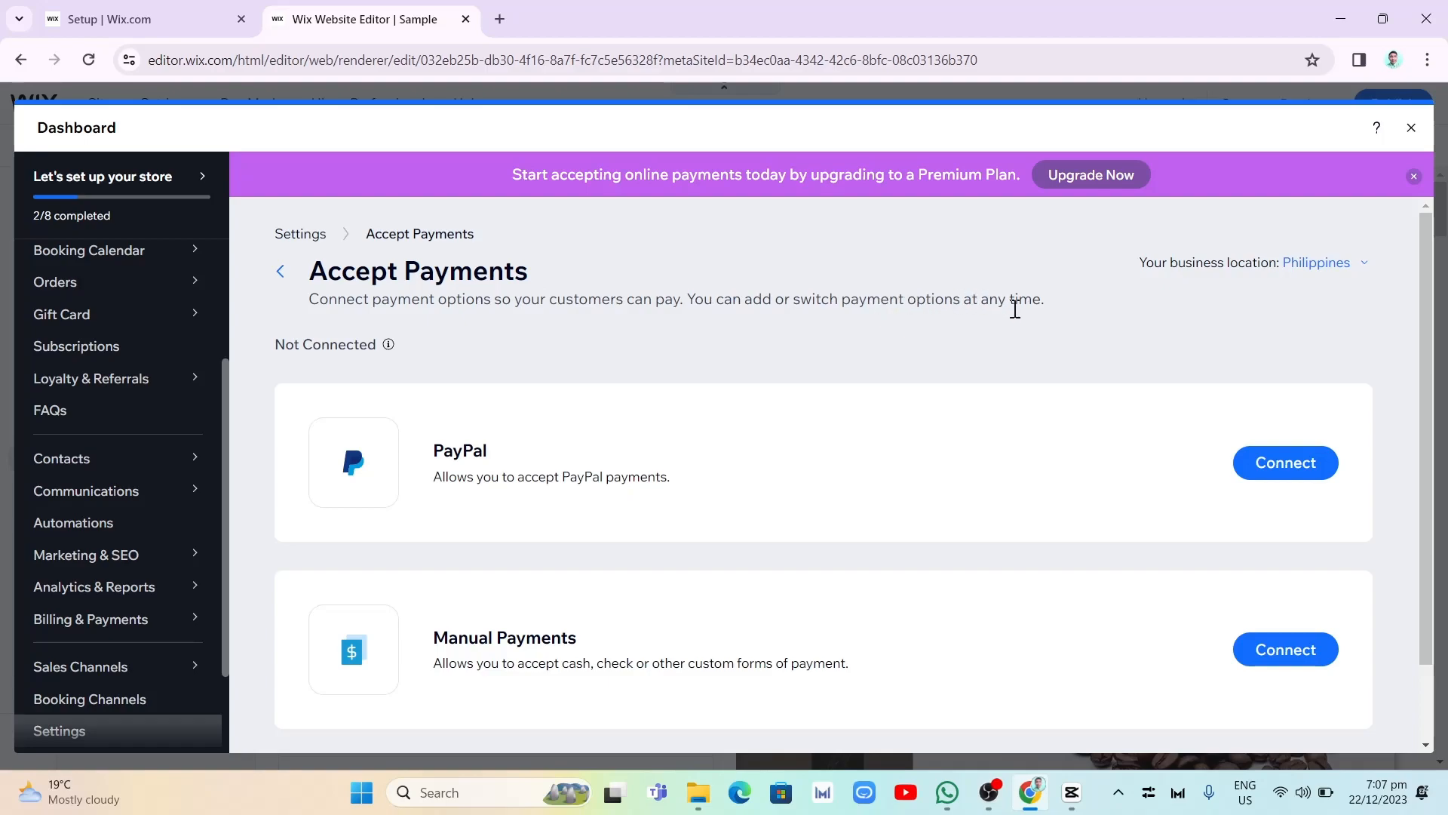
- Open the PayPal connection setup and review its instructions, fees, account email field and available payment methods
{"action": "scroll", "coordinate": [1026, 451], "scroll_direction": "down", "scroll_amount": 1}
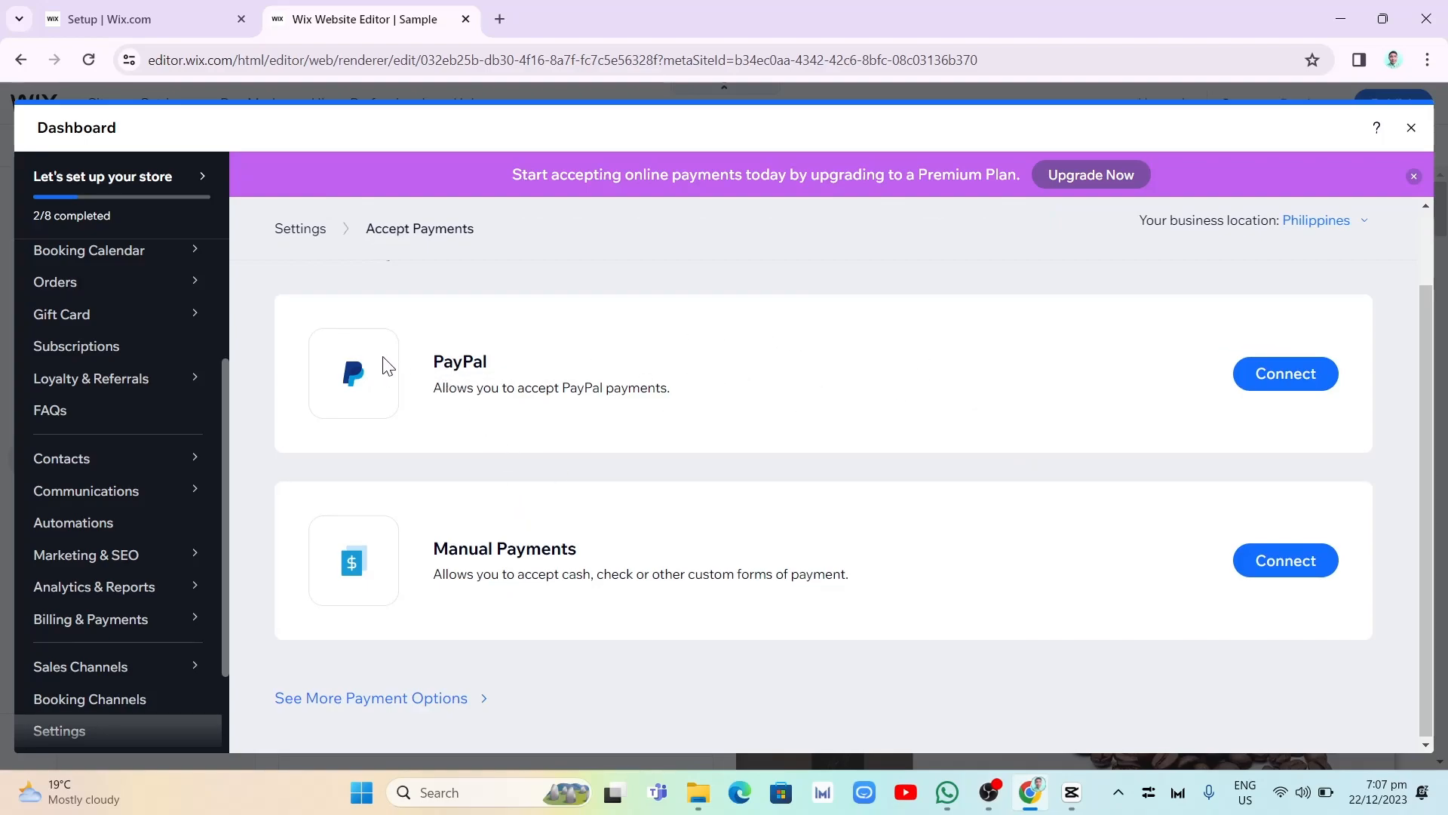
{"action": "left_click", "coordinate": [1309, 374]}
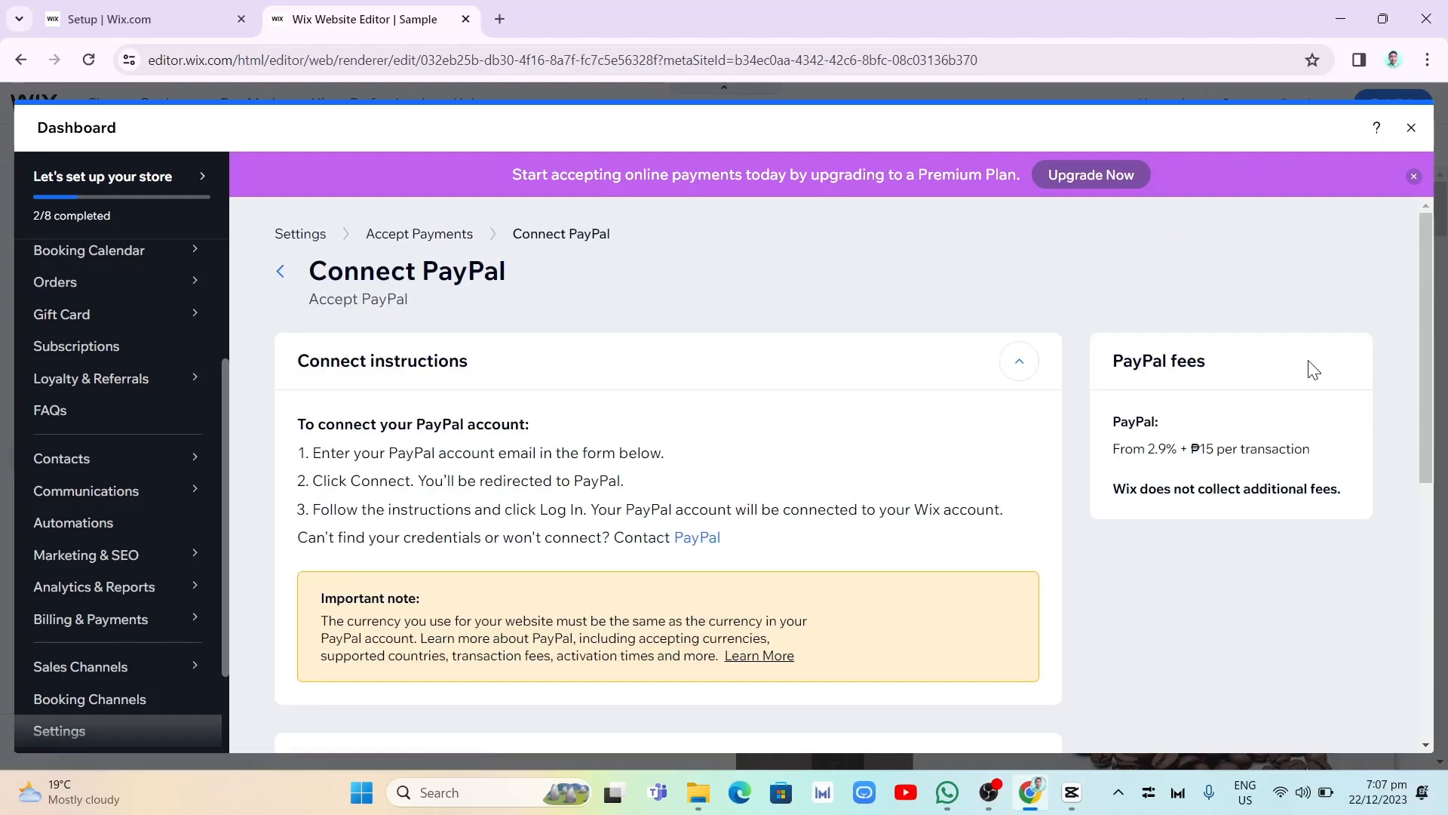
{"action": "scroll", "coordinate": [630, 453], "scroll_direction": "down", "scroll_amount": 2}
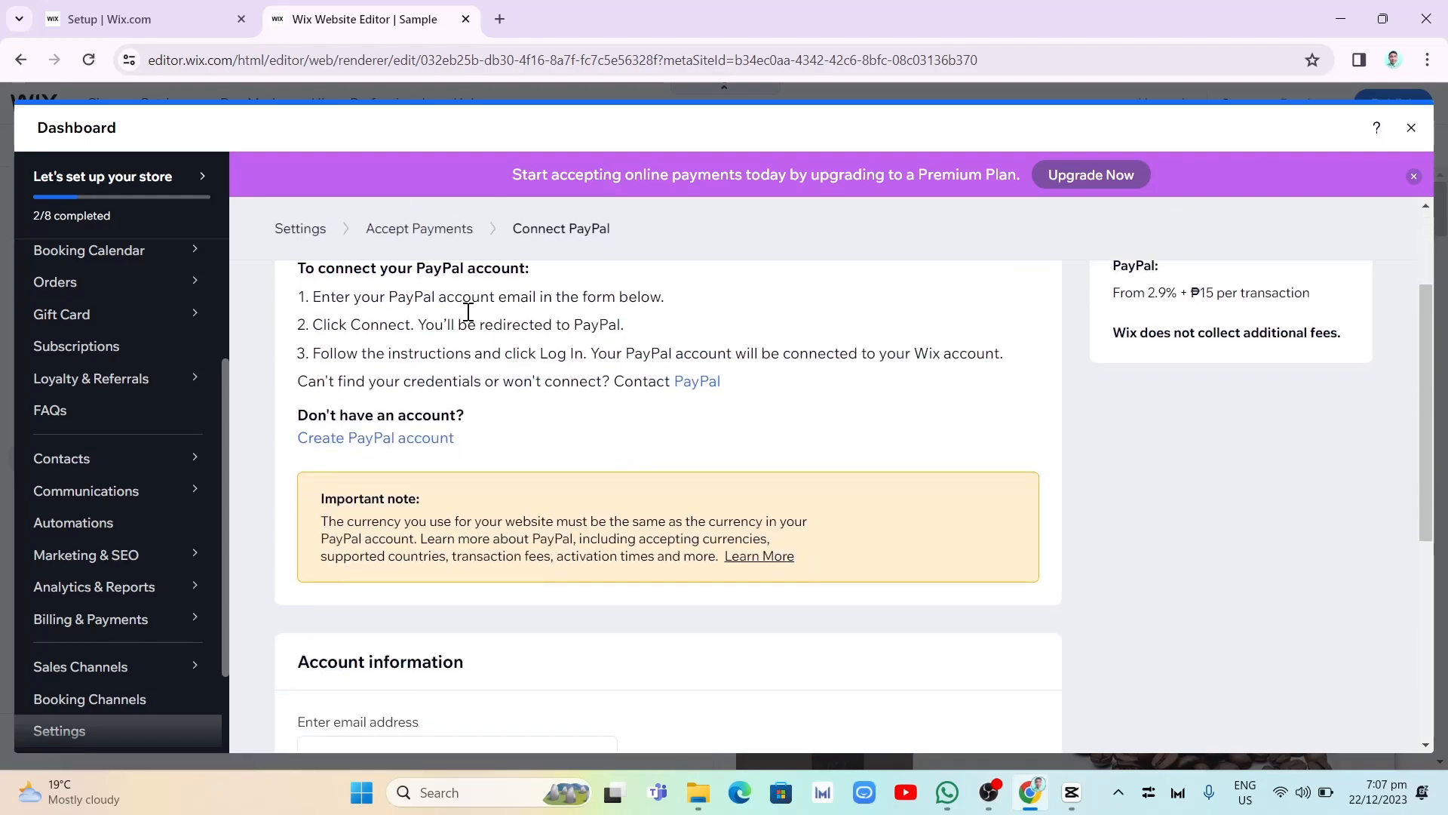
{"action": "scroll", "coordinate": [570, 451], "scroll_direction": "up", "scroll_amount": 2}
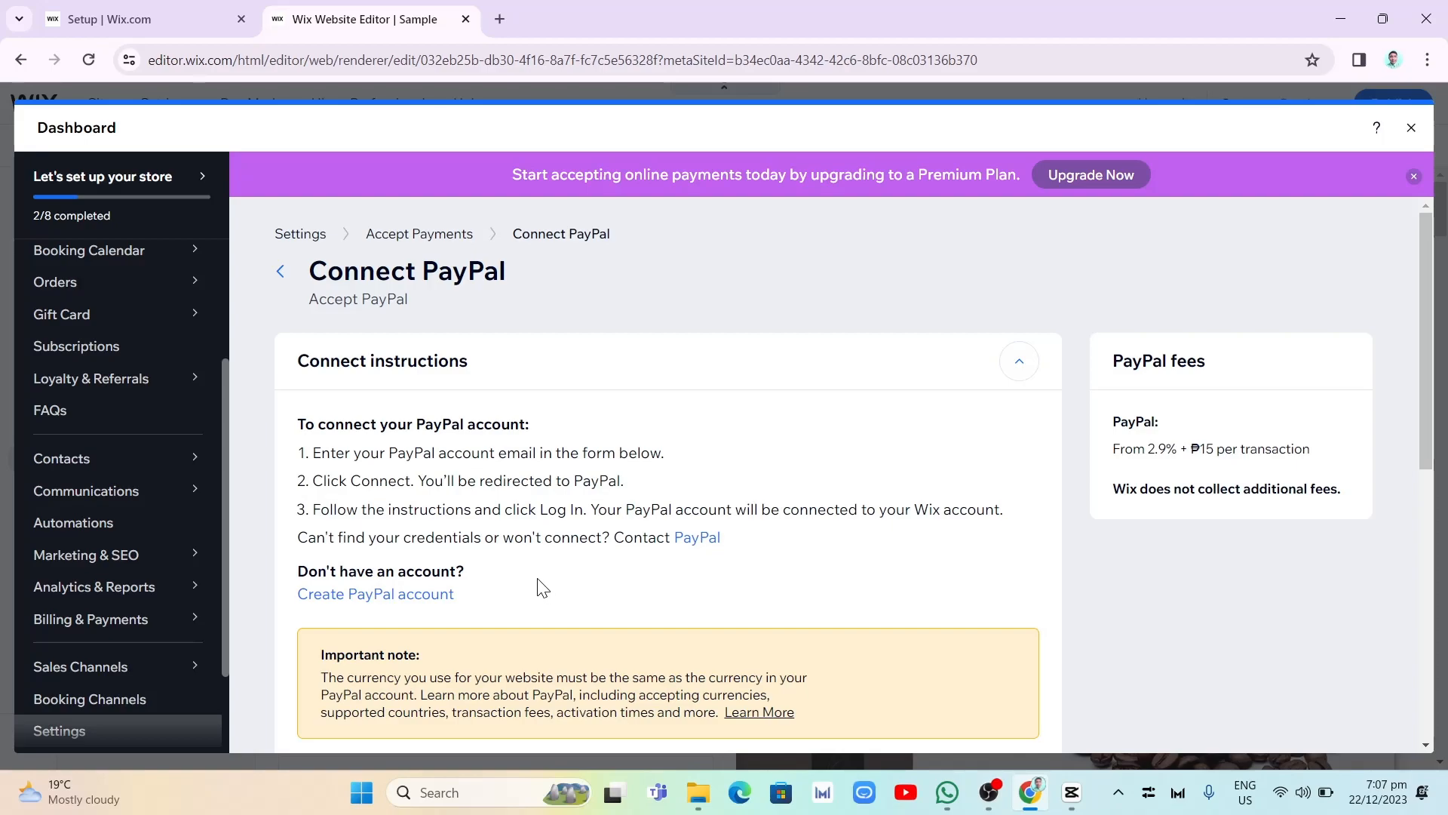
{"action": "scroll", "coordinate": [603, 562], "scroll_direction": "down", "scroll_amount": 6}
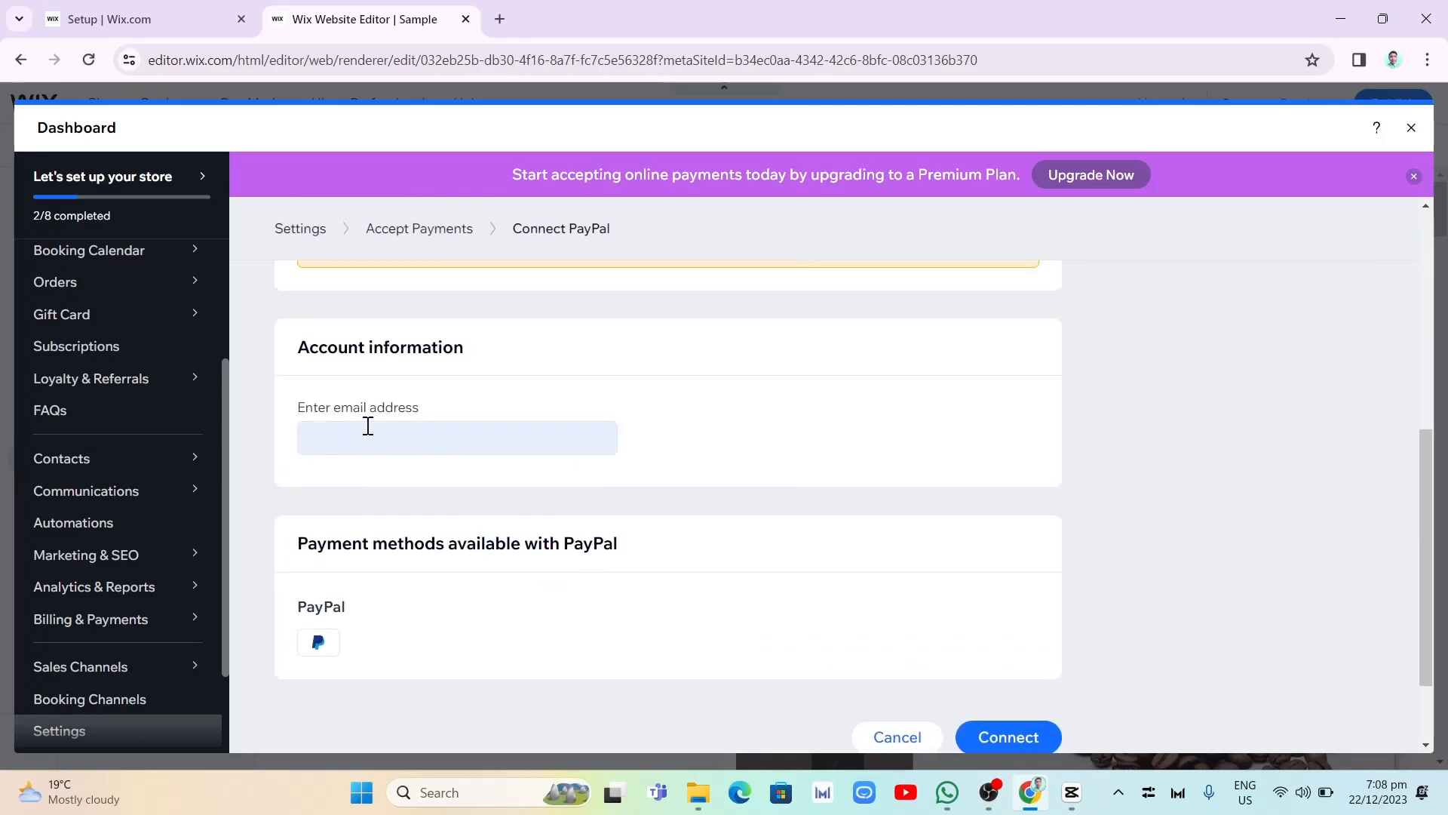
{"action": "scroll", "coordinate": [938, 669], "scroll_direction": "down", "scroll_amount": 2}
{"action": "scroll", "coordinate": [658, 501], "scroll_direction": "up", "scroll_amount": 8}
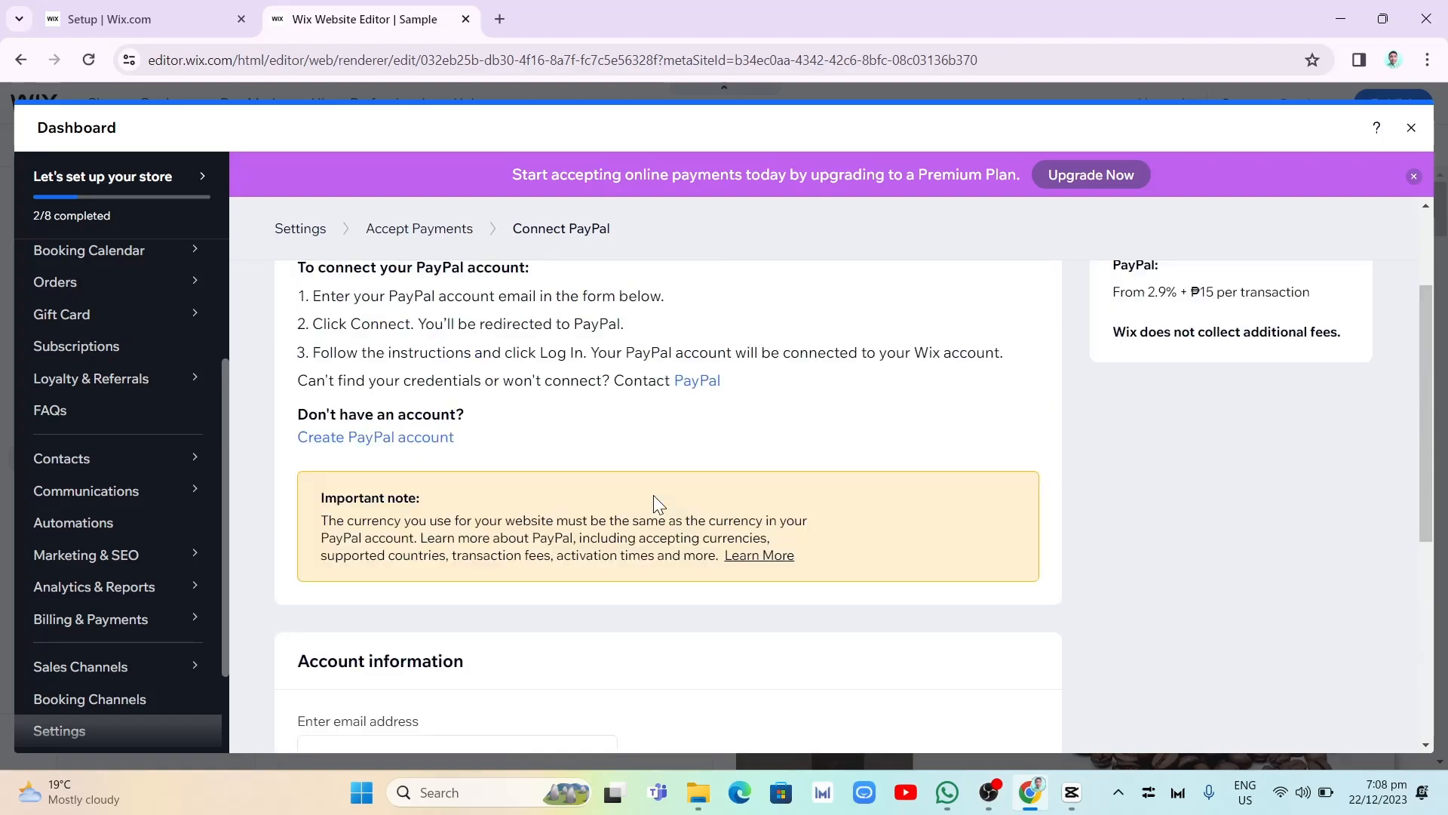
- Try the Manual Payments setup with Cash on delivery as the payment type, and leave the form without saving
{"action": "left_click", "coordinate": [446, 237]}
{"action": "scroll", "coordinate": [836, 540], "scroll_direction": "down", "scroll_amount": 1}
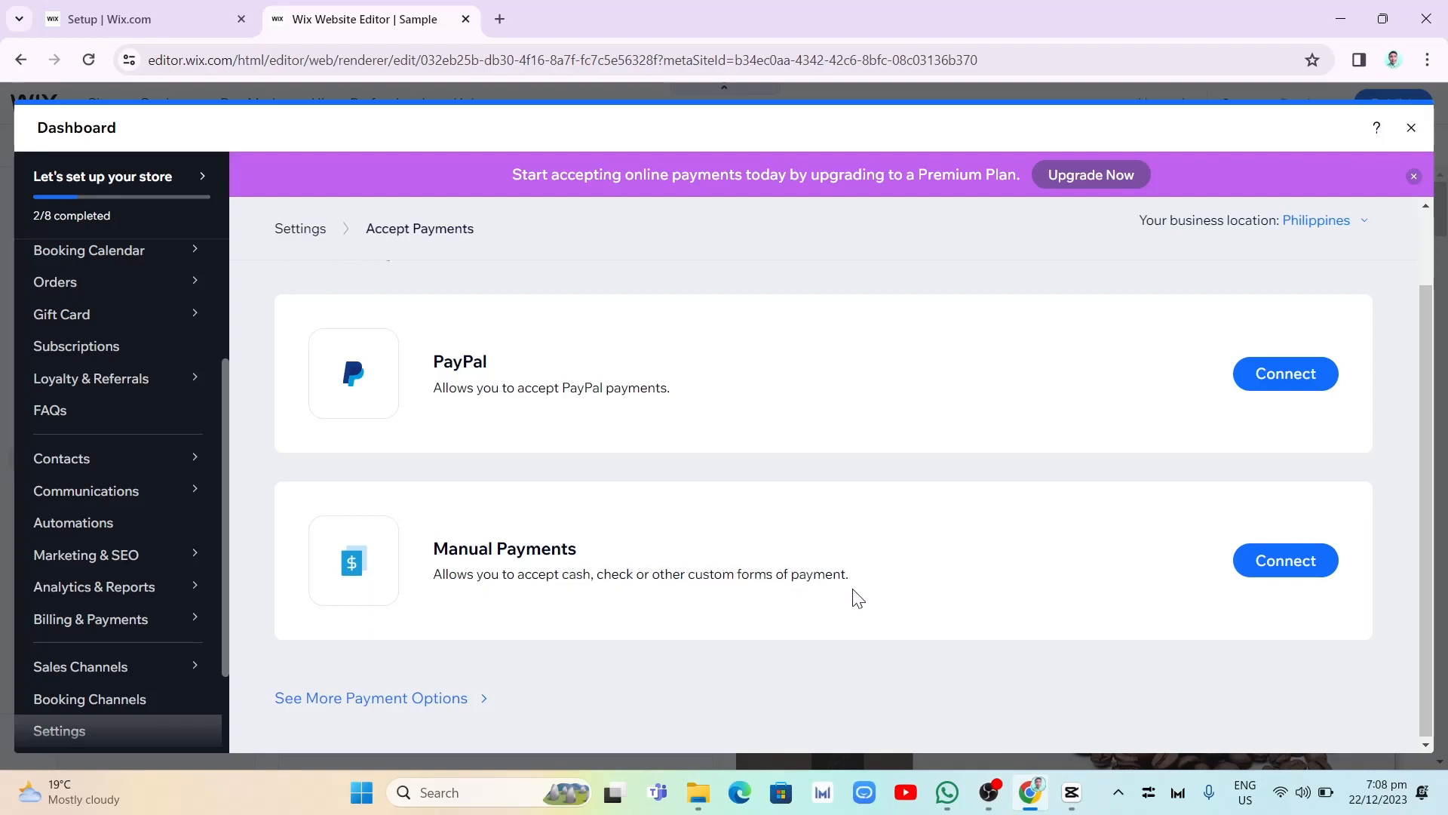
{"action": "left_click", "coordinate": [1287, 569]}
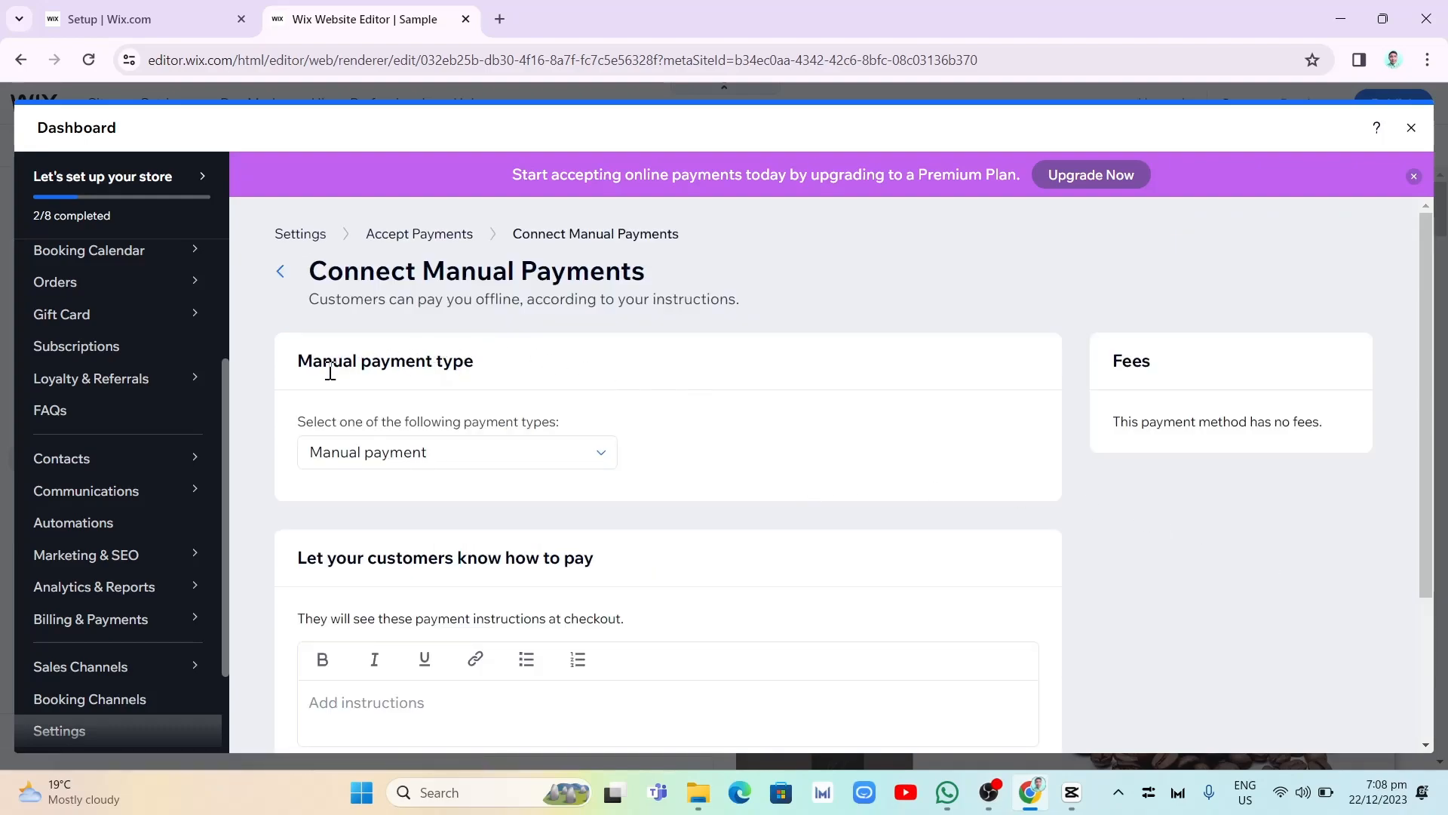
{"action": "left_click", "coordinate": [541, 456]}
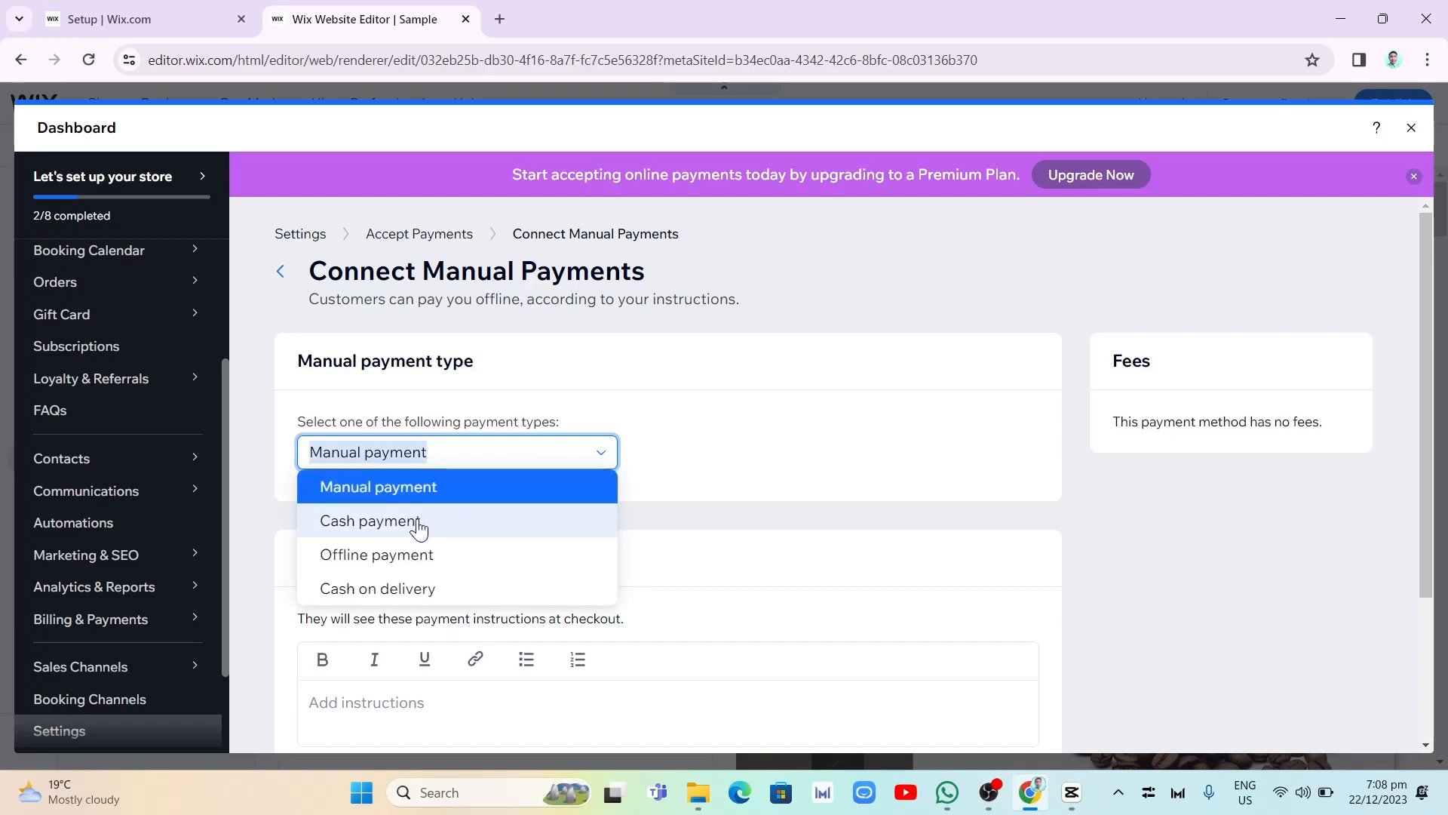
{"action": "left_click", "coordinate": [408, 593]}
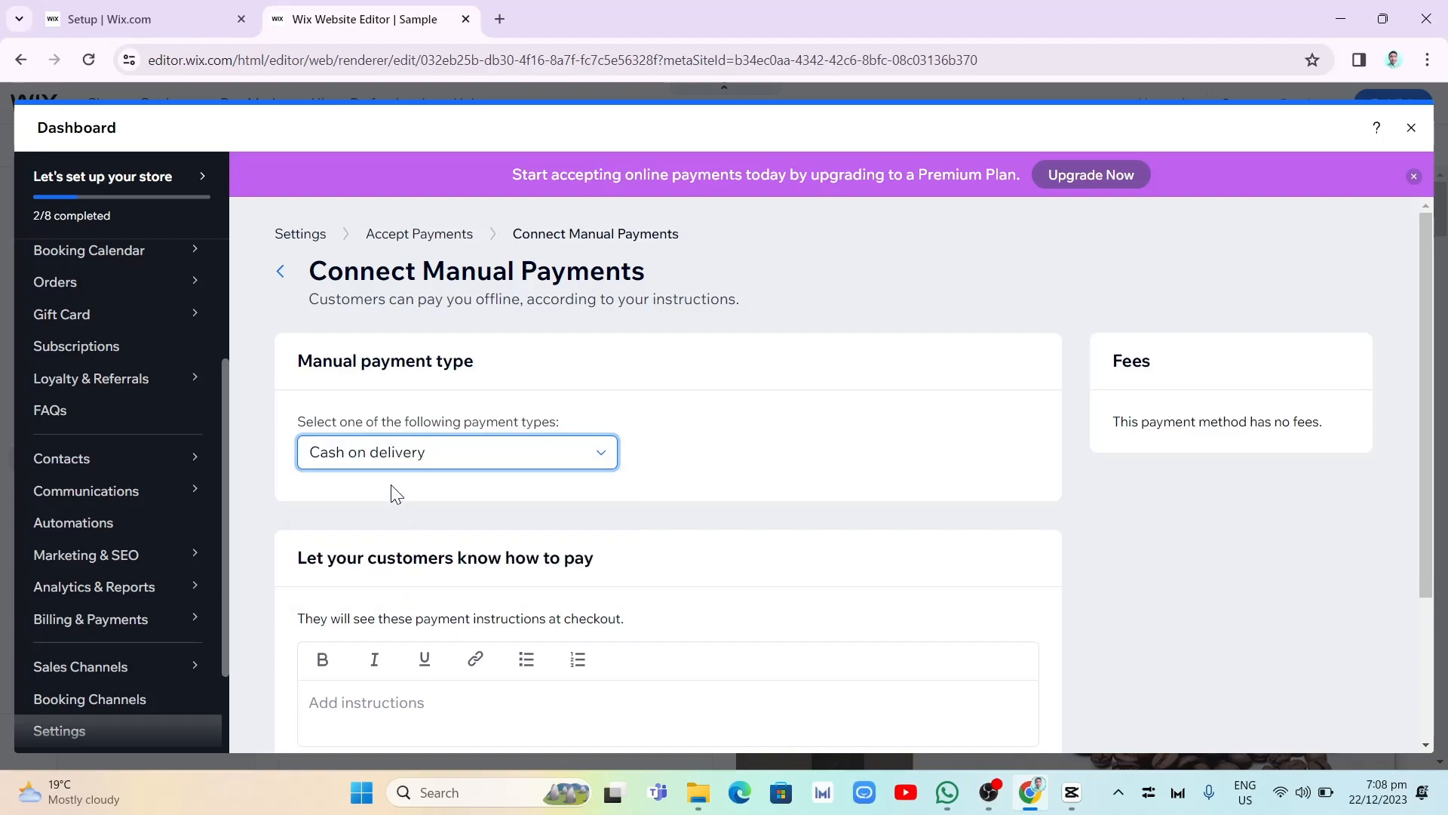
{"action": "scroll", "coordinate": [559, 569], "scroll_direction": "down", "scroll_amount": 2}
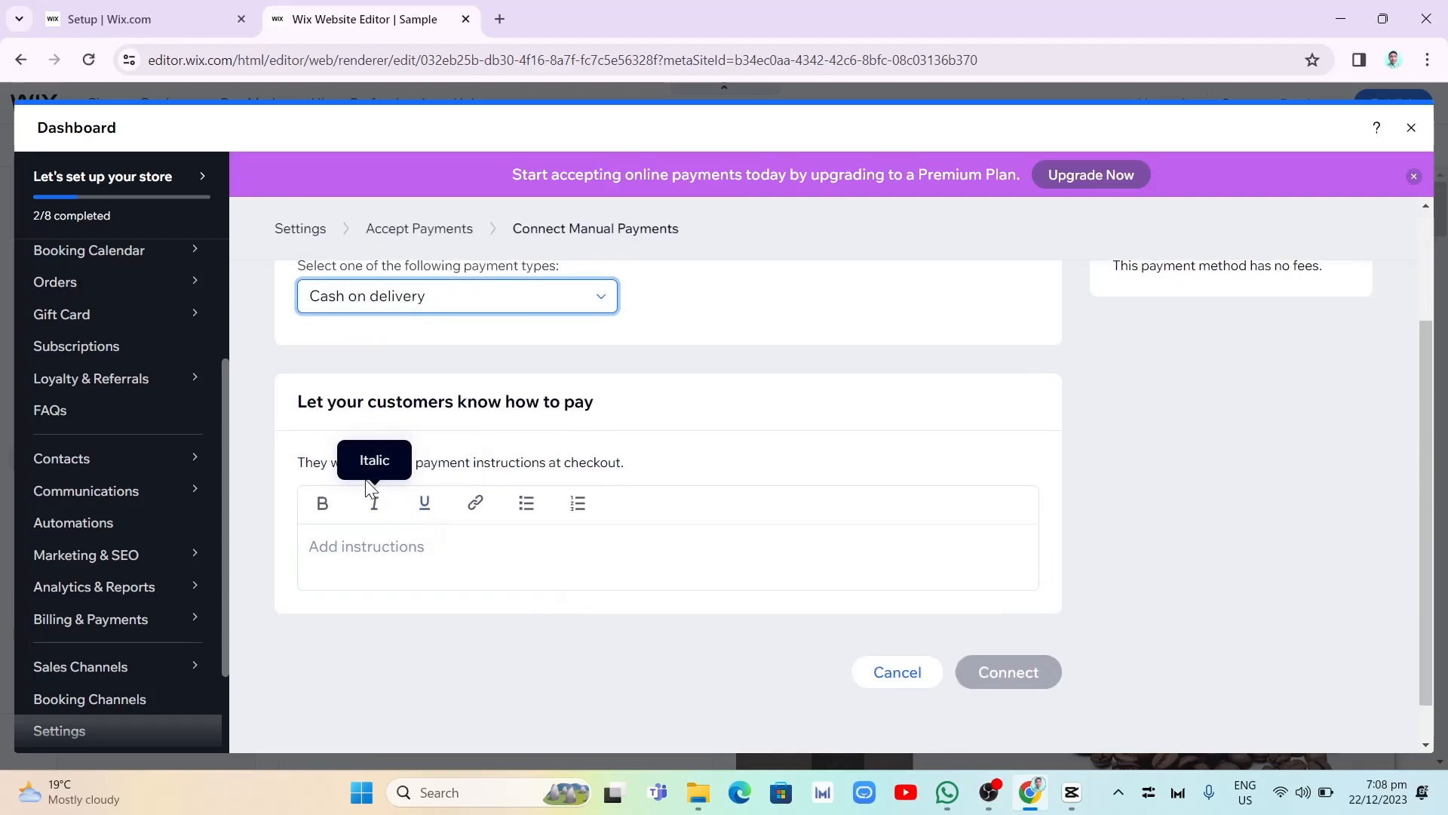
{"action": "left_click", "coordinate": [373, 558]}
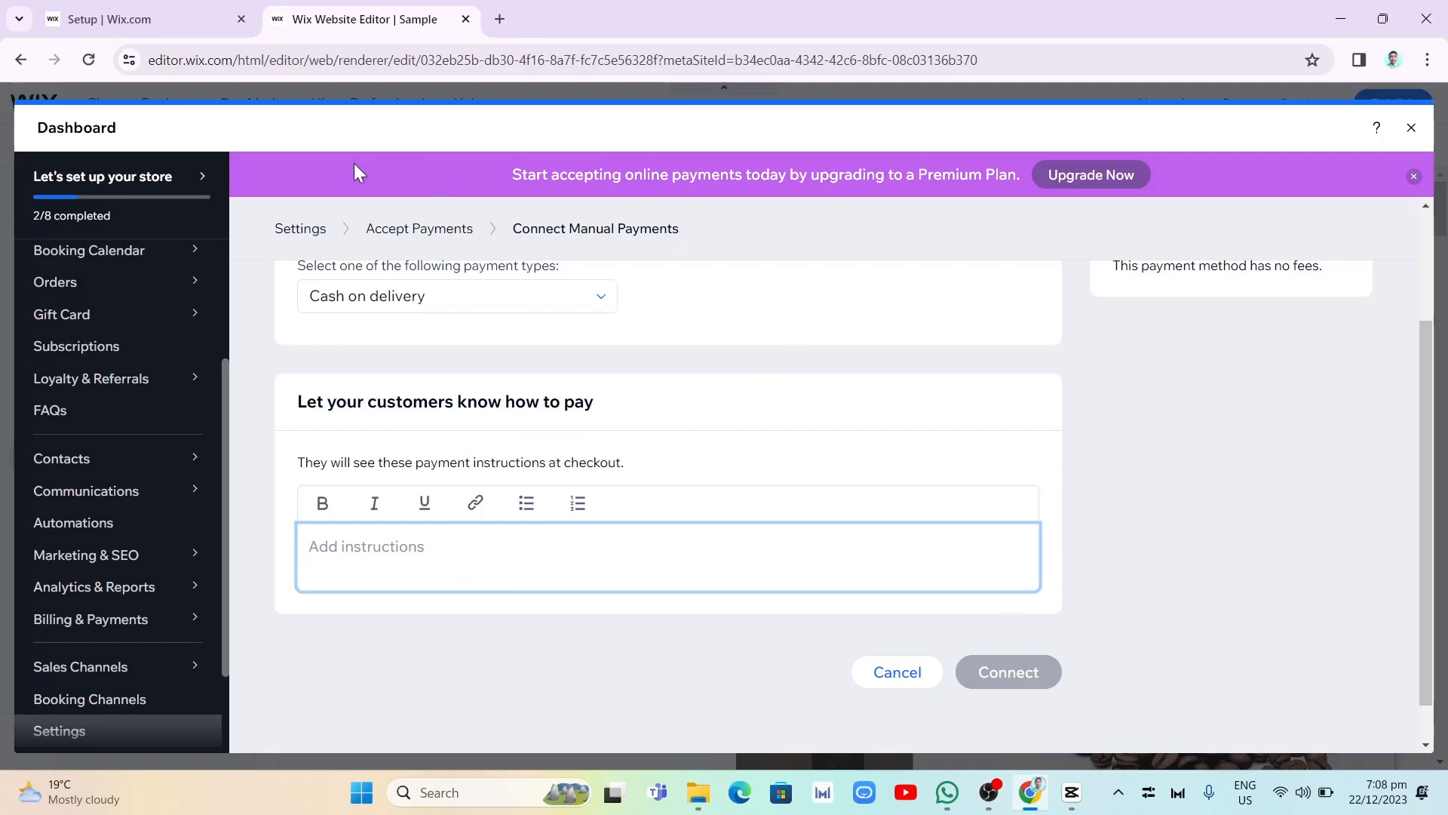
{"action": "left_click", "coordinate": [464, 236]}
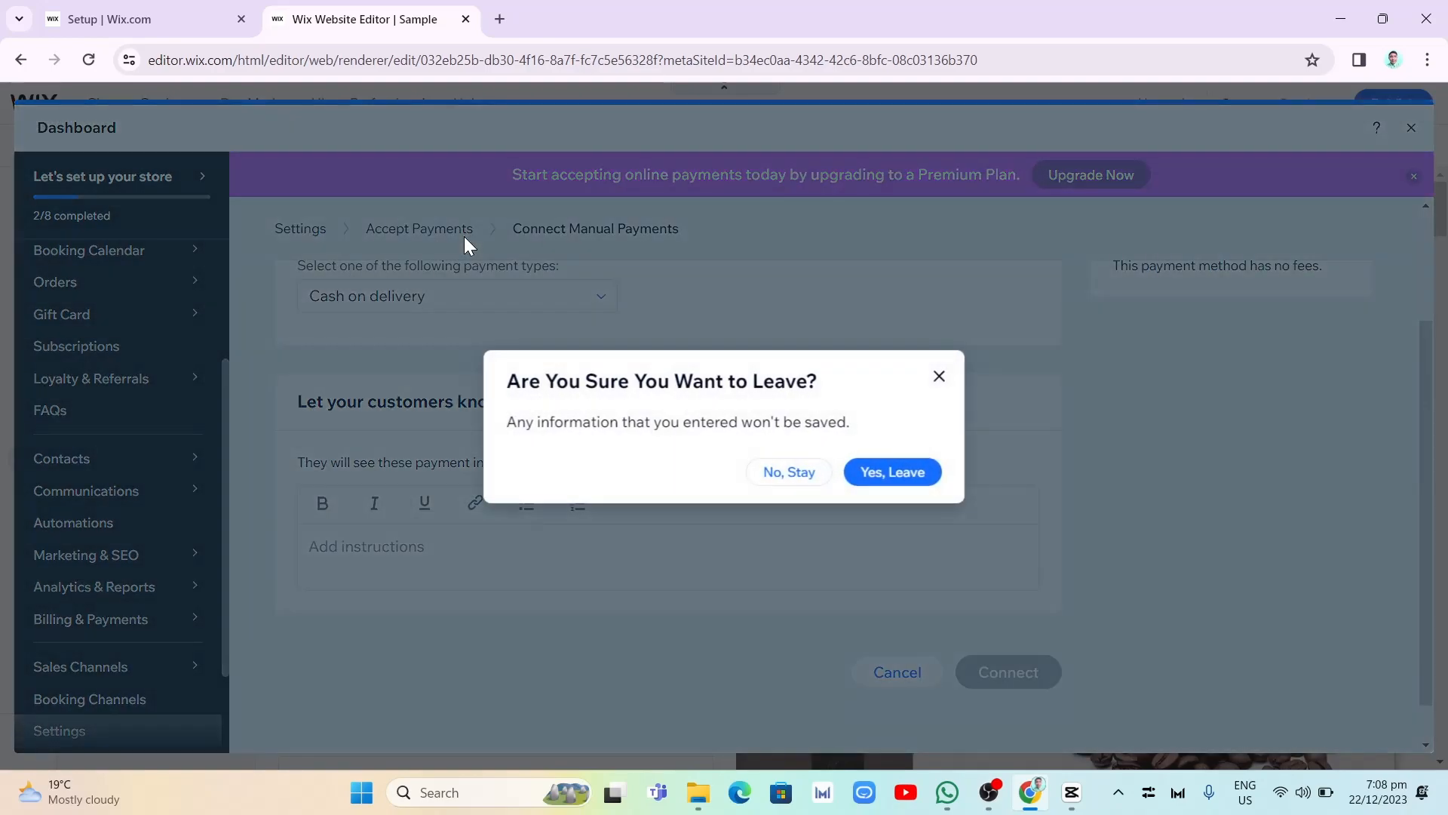
{"action": "left_click", "coordinate": [860, 479]}
- Open the additional payment options and look through the available providers, from HitPay to Paymentwall
{"action": "scroll", "coordinate": [699, 373], "scroll_direction": "down", "scroll_amount": 2}
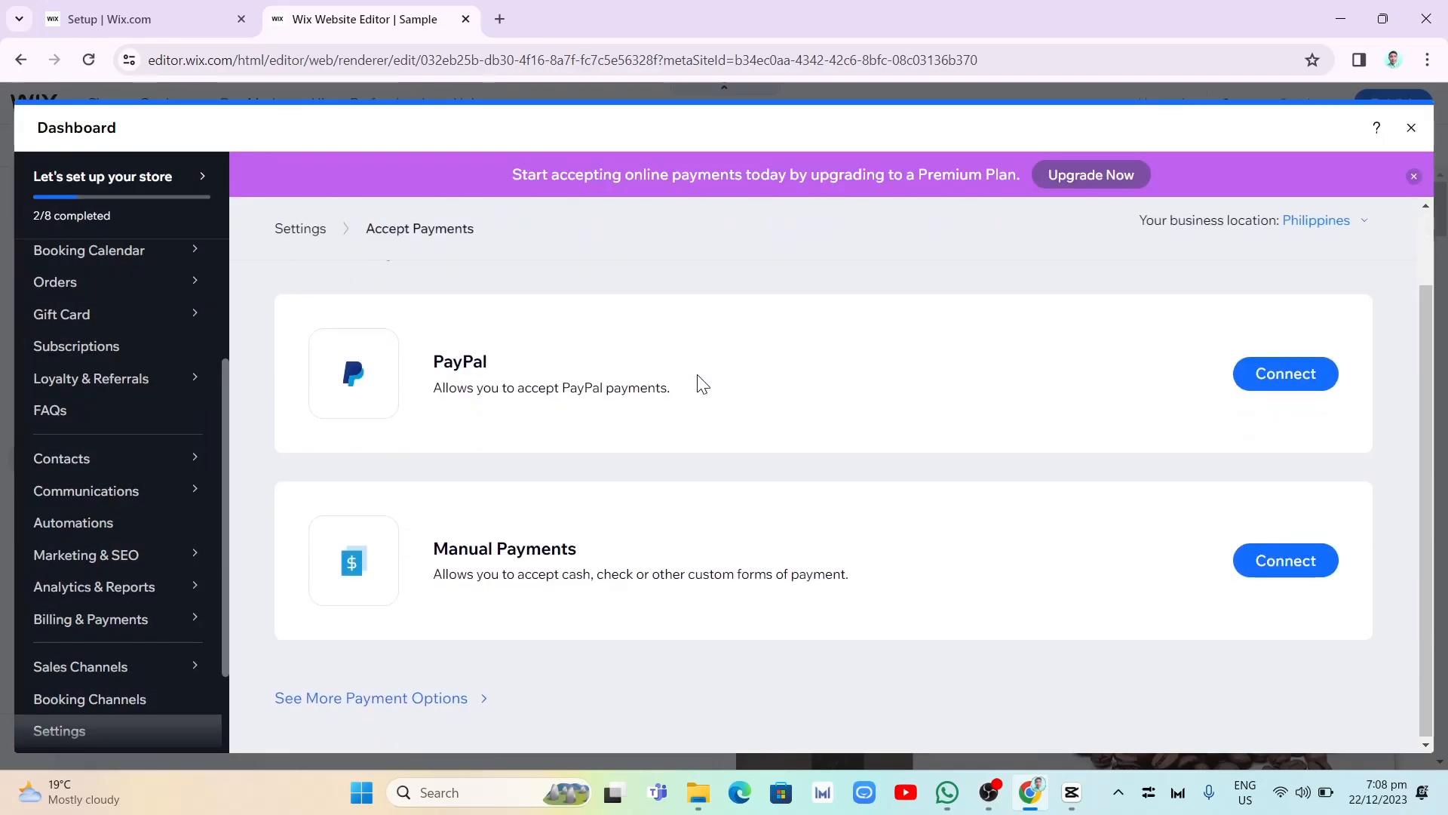
{"action": "left_click", "coordinate": [316, 701]}
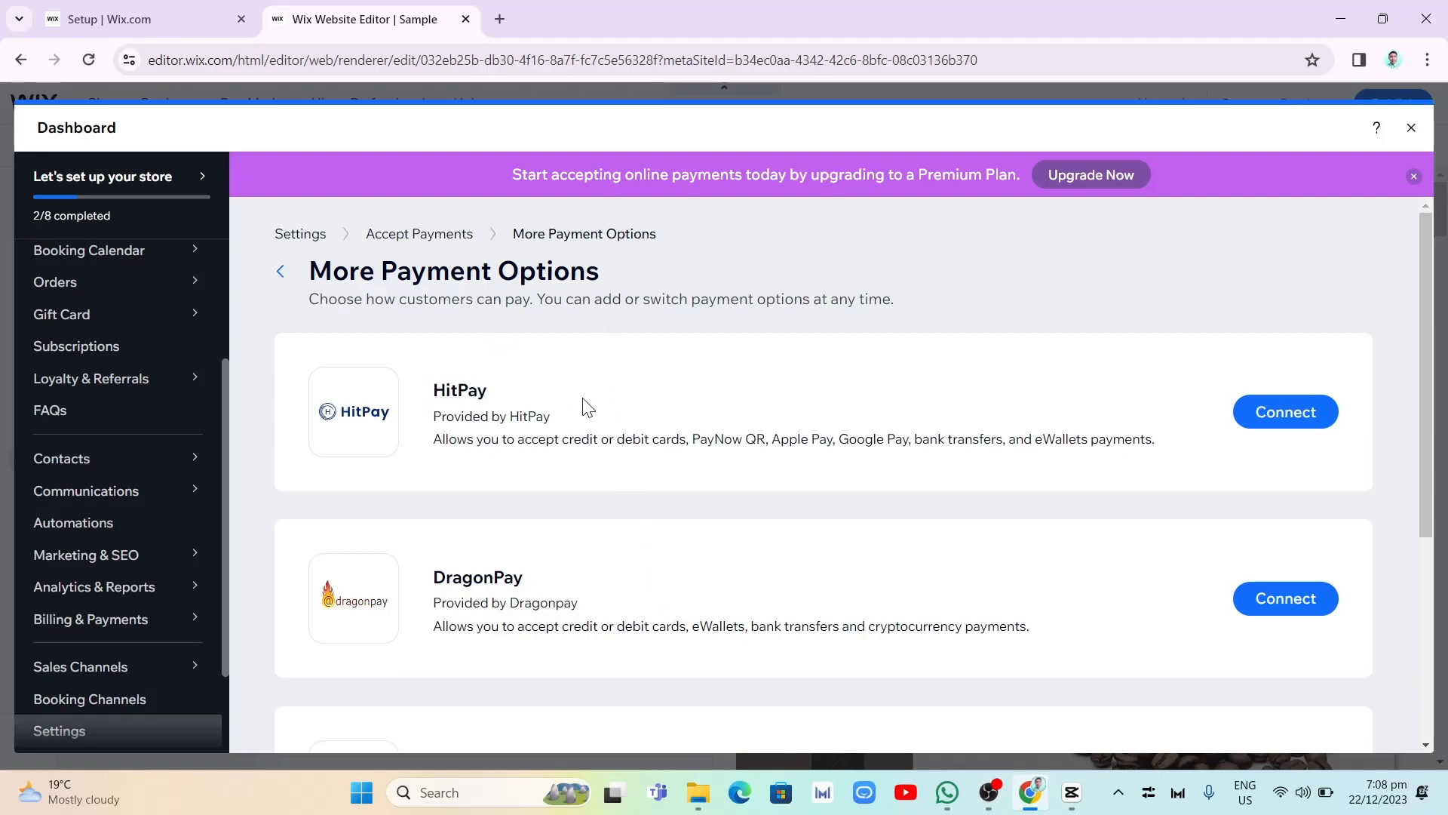
{"action": "scroll", "coordinate": [606, 606], "scroll_direction": "down", "scroll_amount": 5}
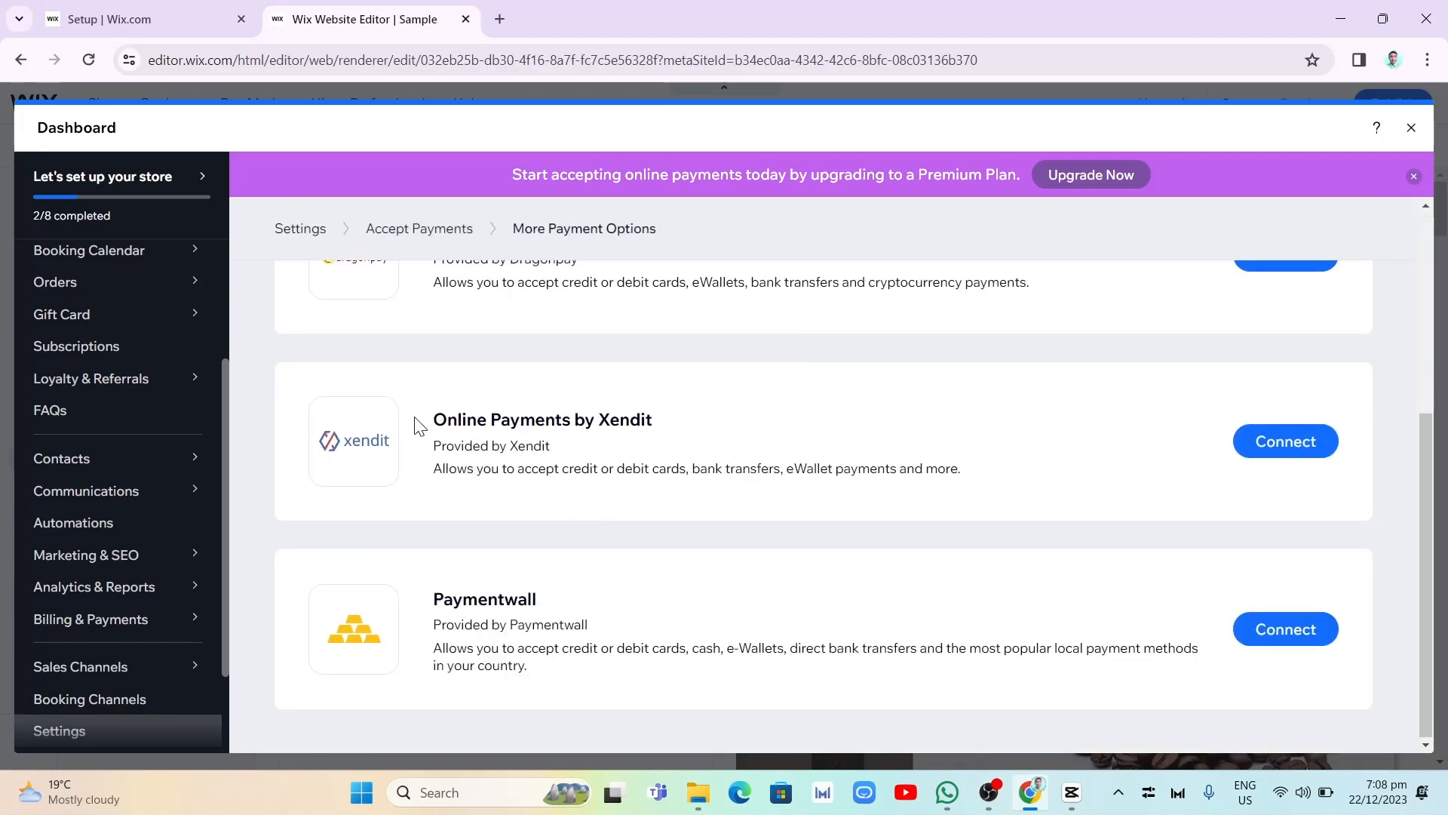
{"action": "left_click_drag", "start_coordinate": [603, 427], "coordinate": [633, 479]}
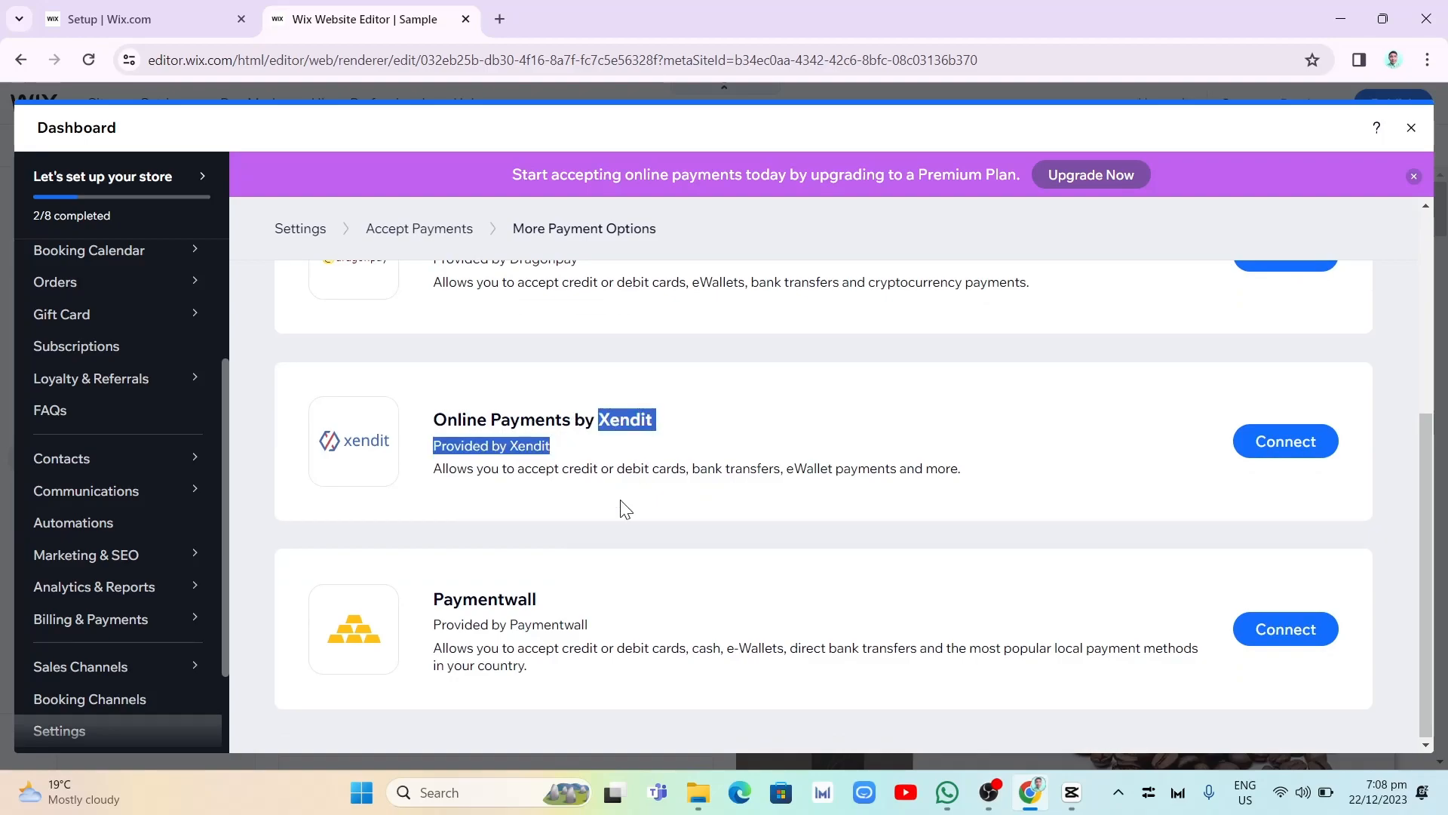
{"action": "left_click", "coordinate": [585, 578]}
{"action": "scroll", "coordinate": [980, 661], "scroll_direction": "up", "scroll_amount": 5}
{"action": "scroll", "coordinate": [959, 647], "scroll_direction": "down", "scroll_amount": 5}
{"action": "scroll", "coordinate": [952, 632], "scroll_direction": "up", "scroll_amount": 5}
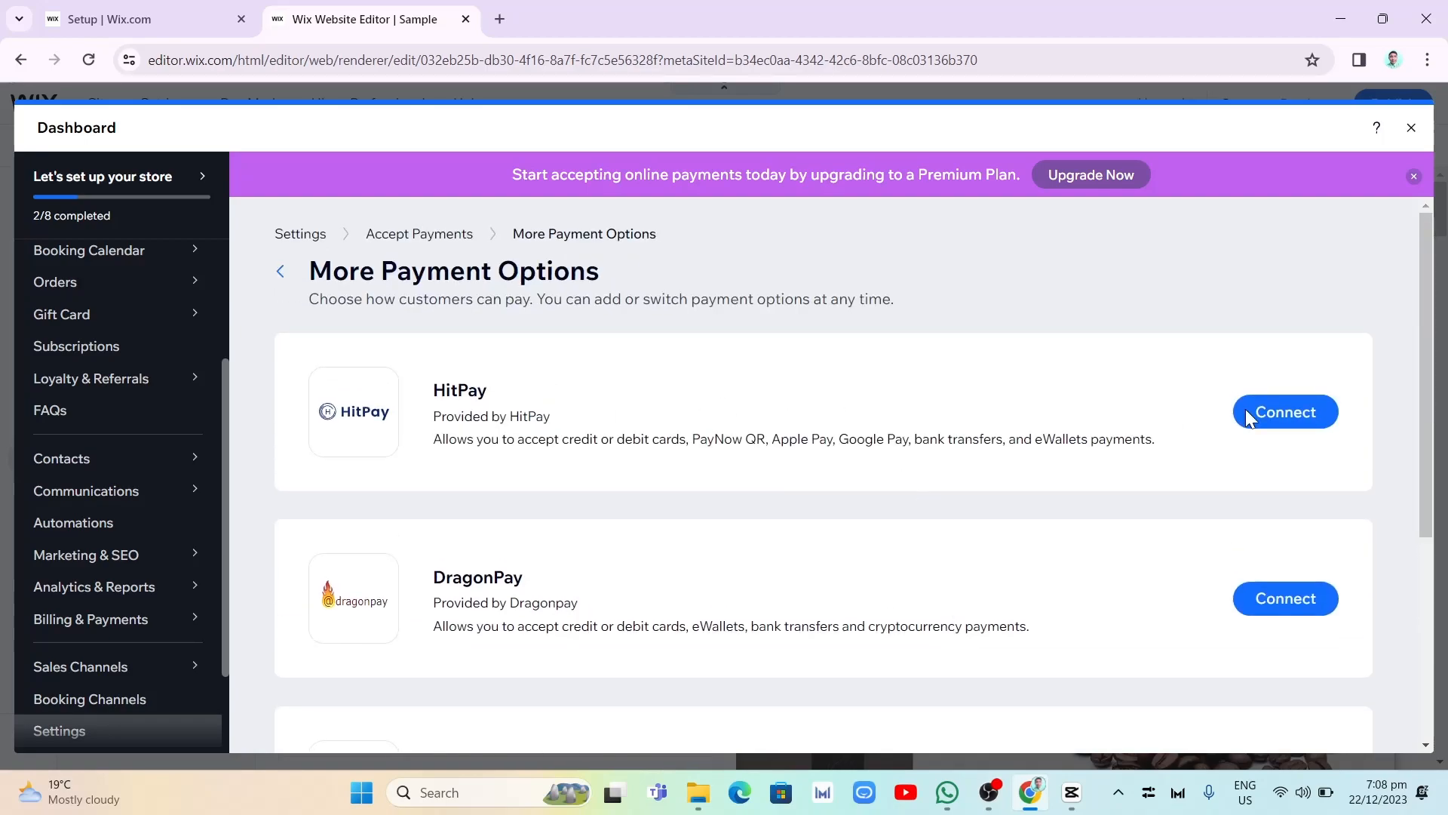
- Review the HitPay connection instructions and credential form, and return to the list of additional payment options
{"action": "left_click", "coordinate": [1299, 421]}
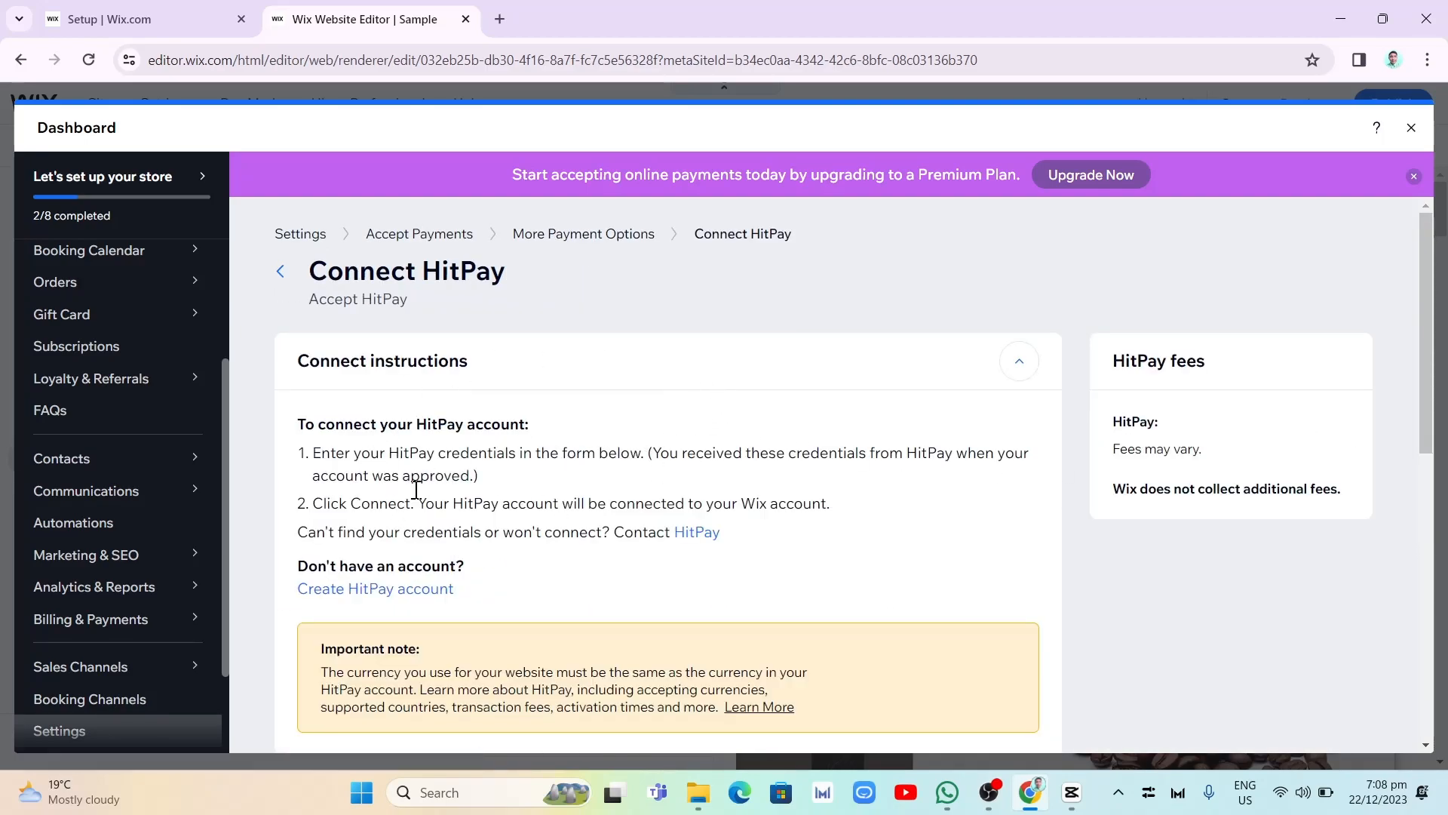
{"action": "scroll", "coordinate": [592, 569], "scroll_direction": "down", "scroll_amount": 5}
{"action": "scroll", "coordinate": [690, 573], "scroll_direction": "down", "scroll_amount": 5}
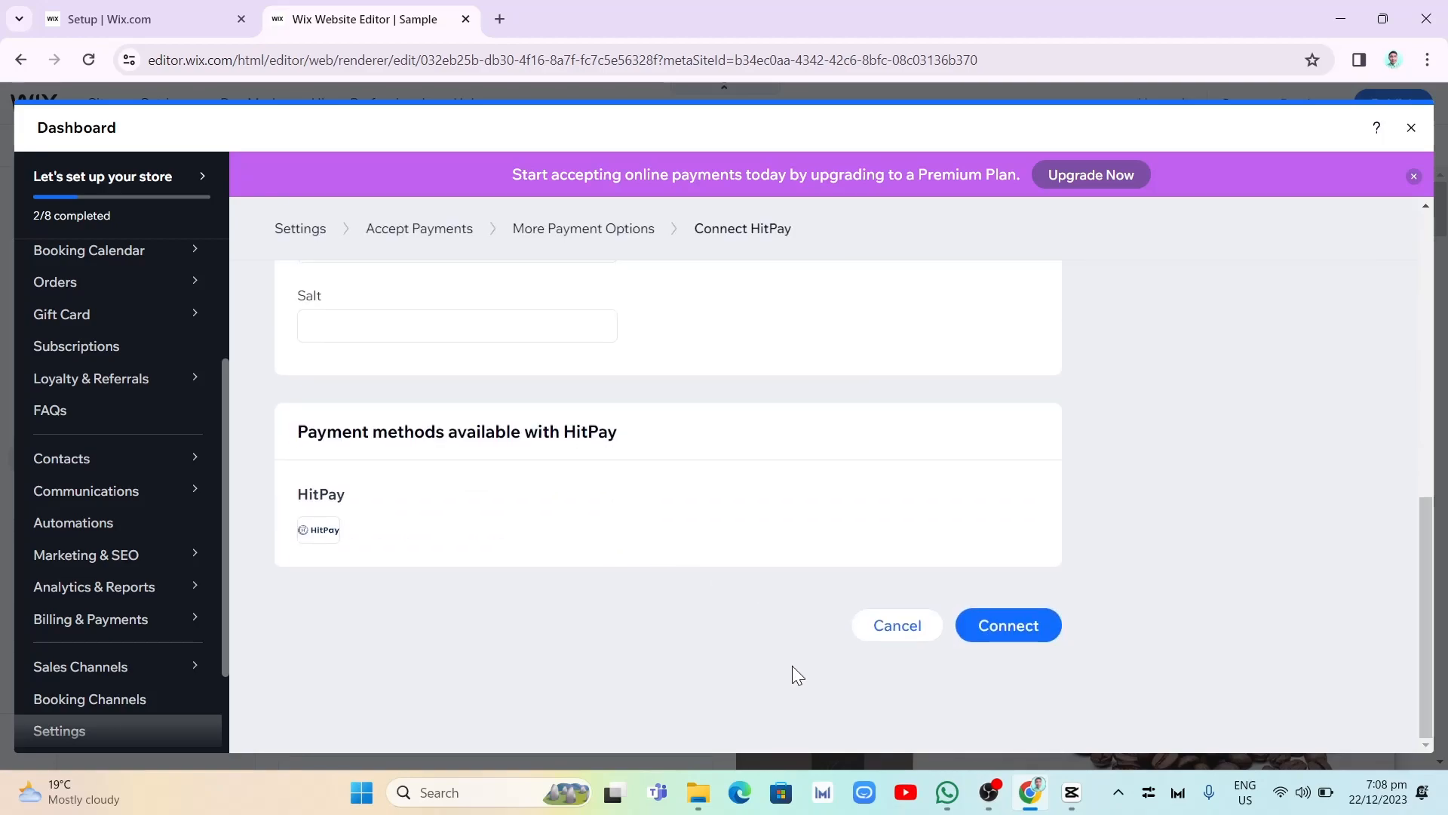
{"action": "scroll", "coordinate": [716, 596], "scroll_direction": "up", "scroll_amount": 10}
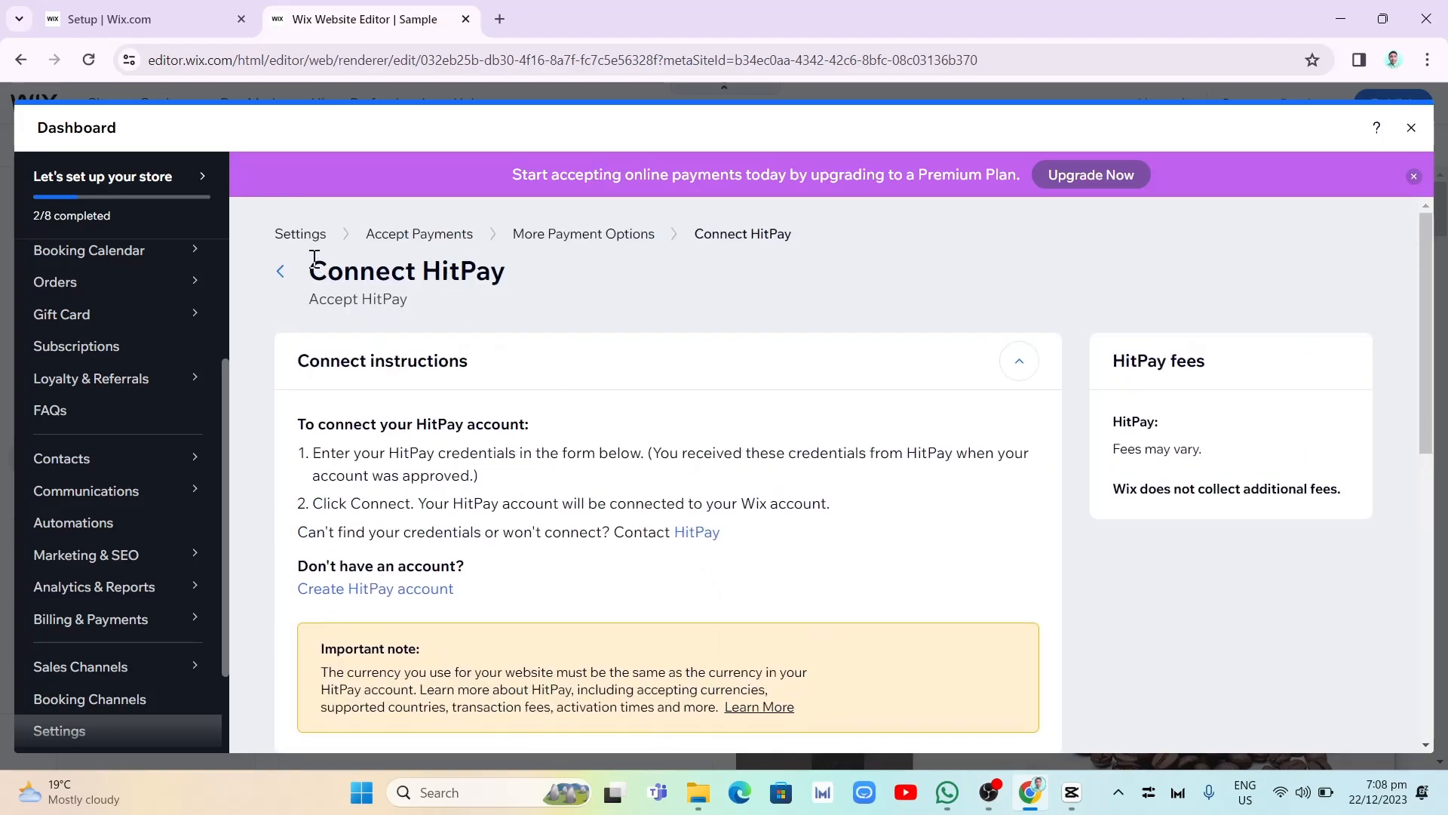
{"action": "left_click", "coordinate": [588, 237]}
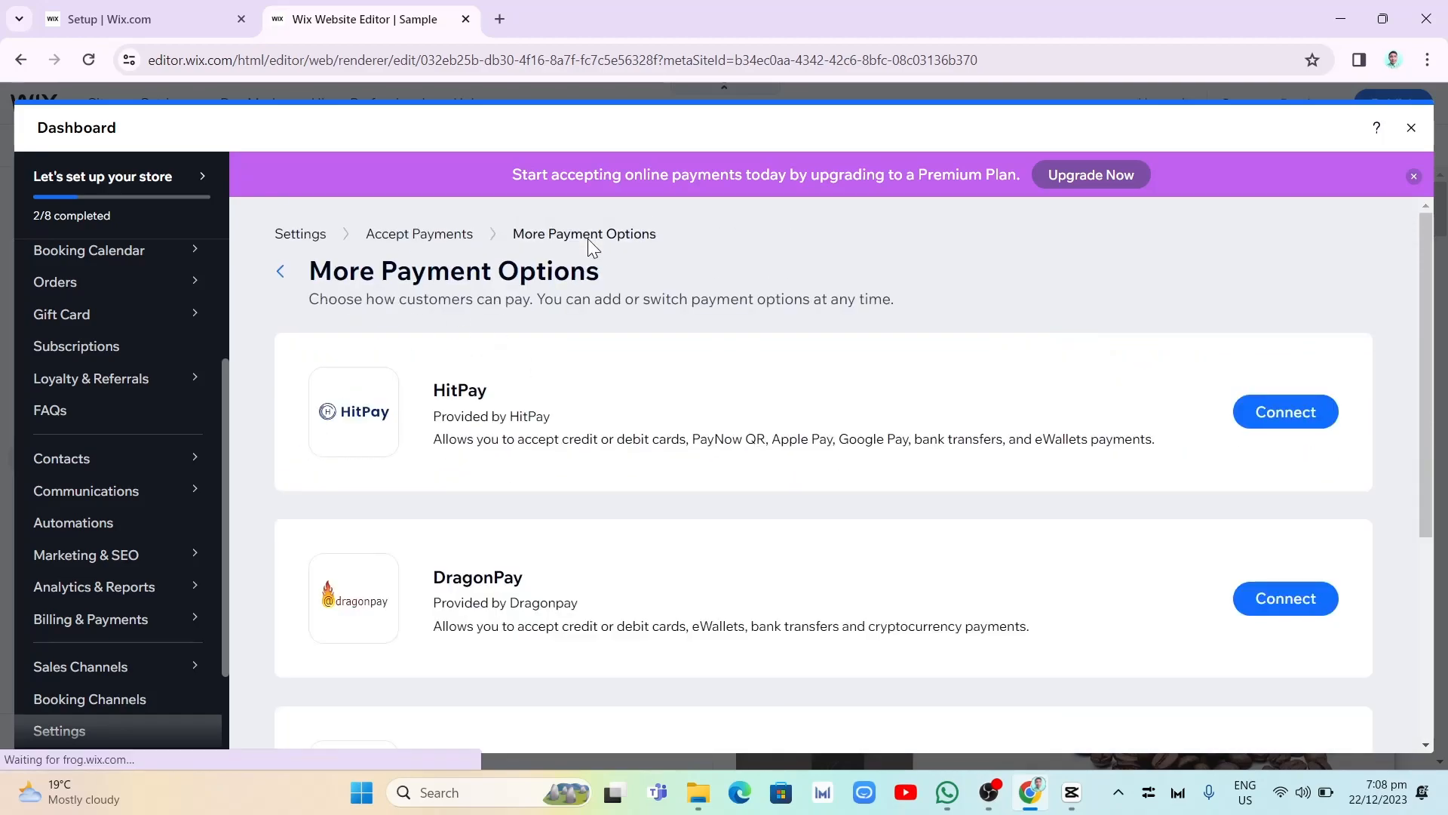
- Leave the payment options for the general settings, and close the dashboard and My Business windows
{"action": "left_click", "coordinate": [334, 234]}
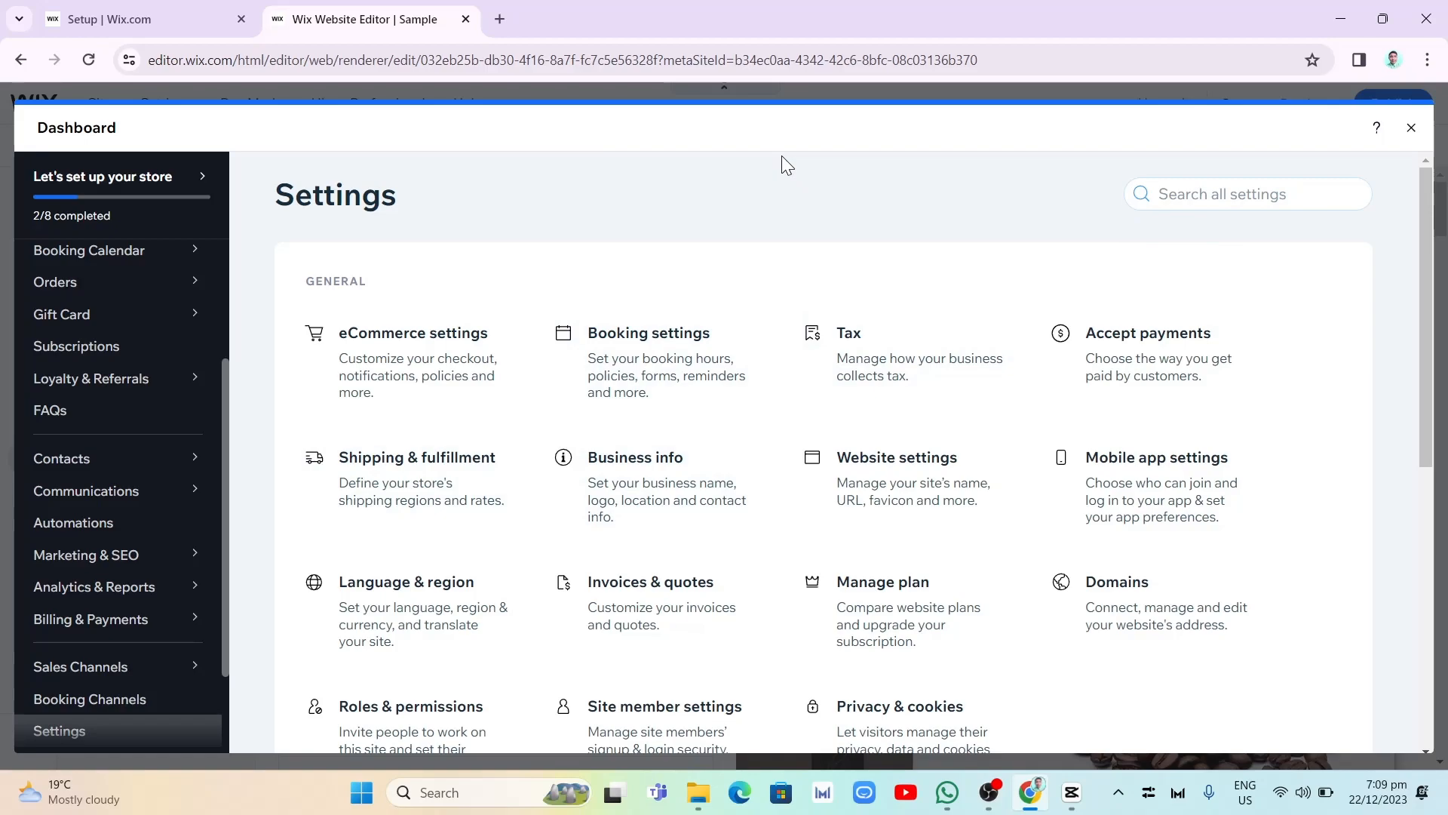
{"action": "left_click", "coordinate": [1412, 130]}
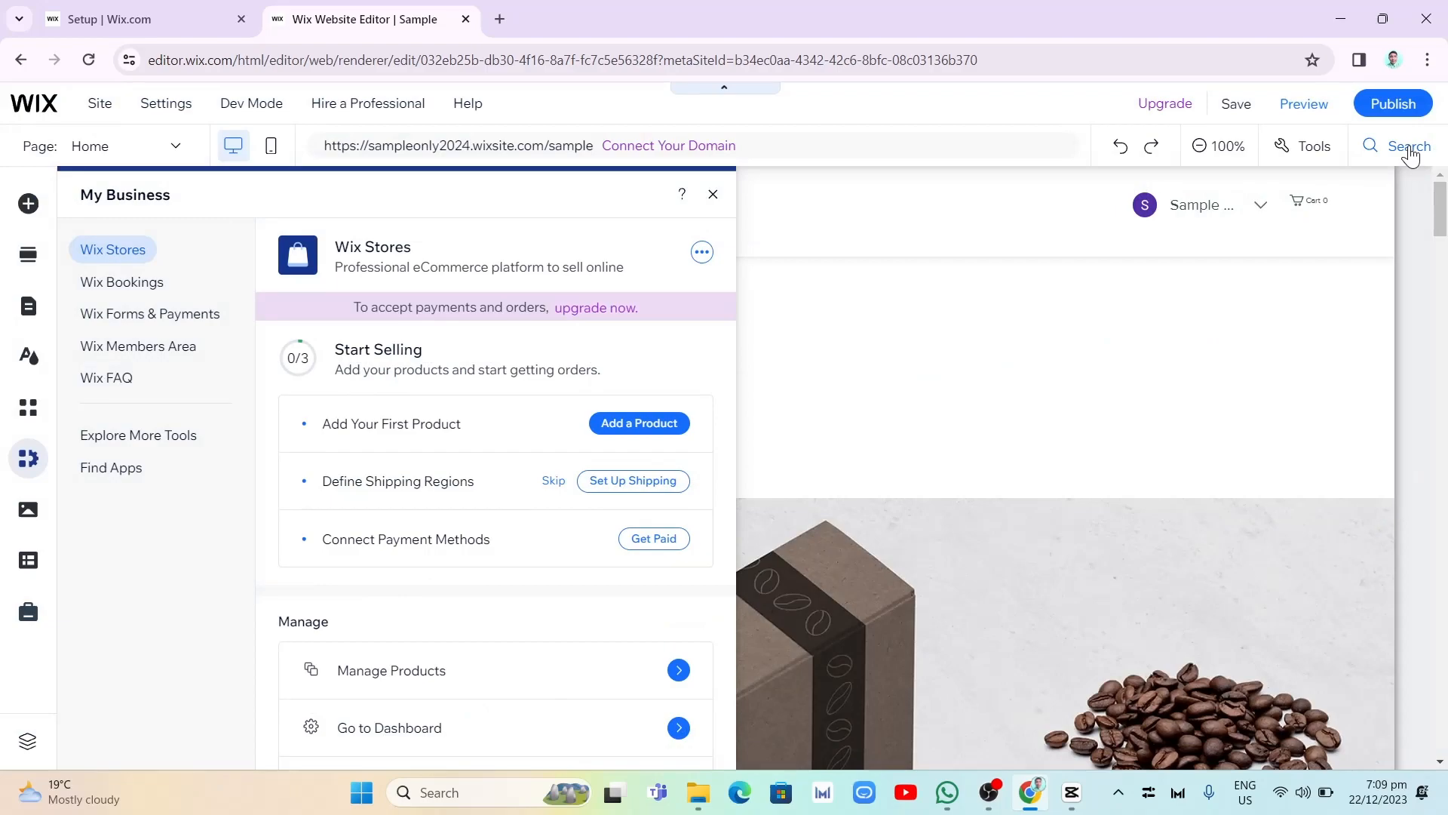
{"action": "left_click", "coordinate": [713, 196]}
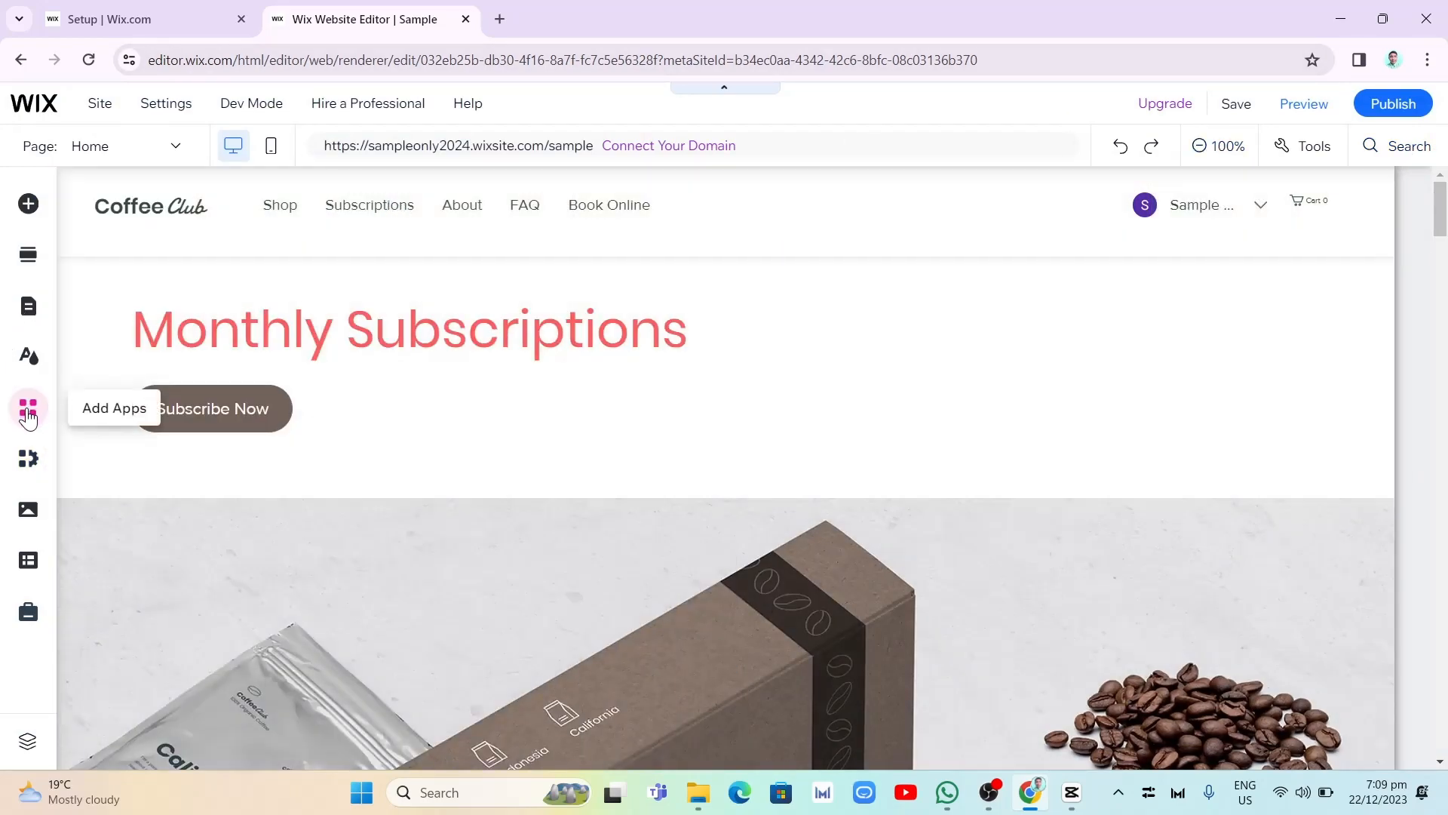
- Search the Wix App Market for "paypal" and add the PayPal Button app by POWR to the site again
{"action": "left_click", "coordinate": [28, 413]}
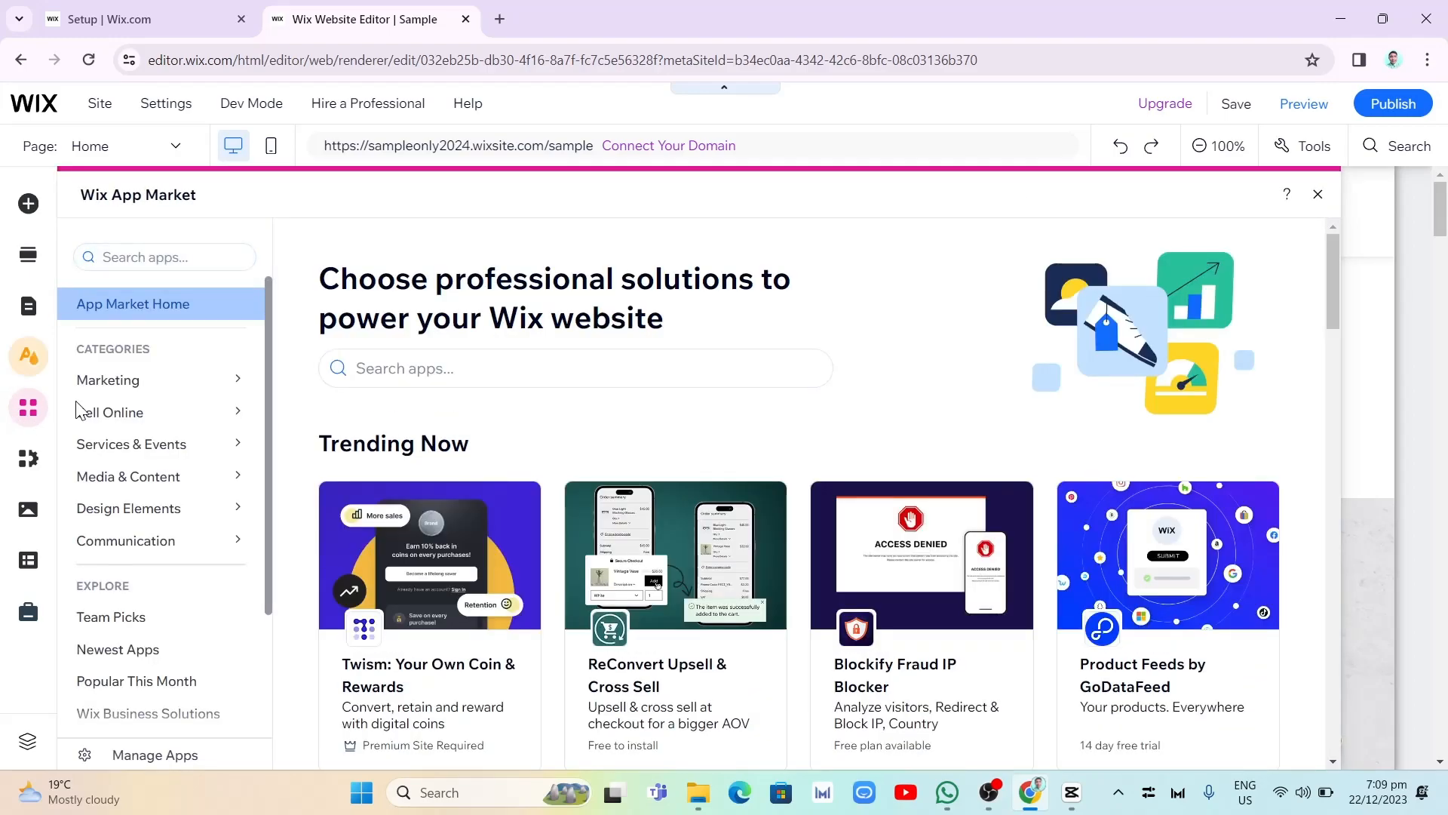
{"action": "left_click", "coordinate": [159, 259]}
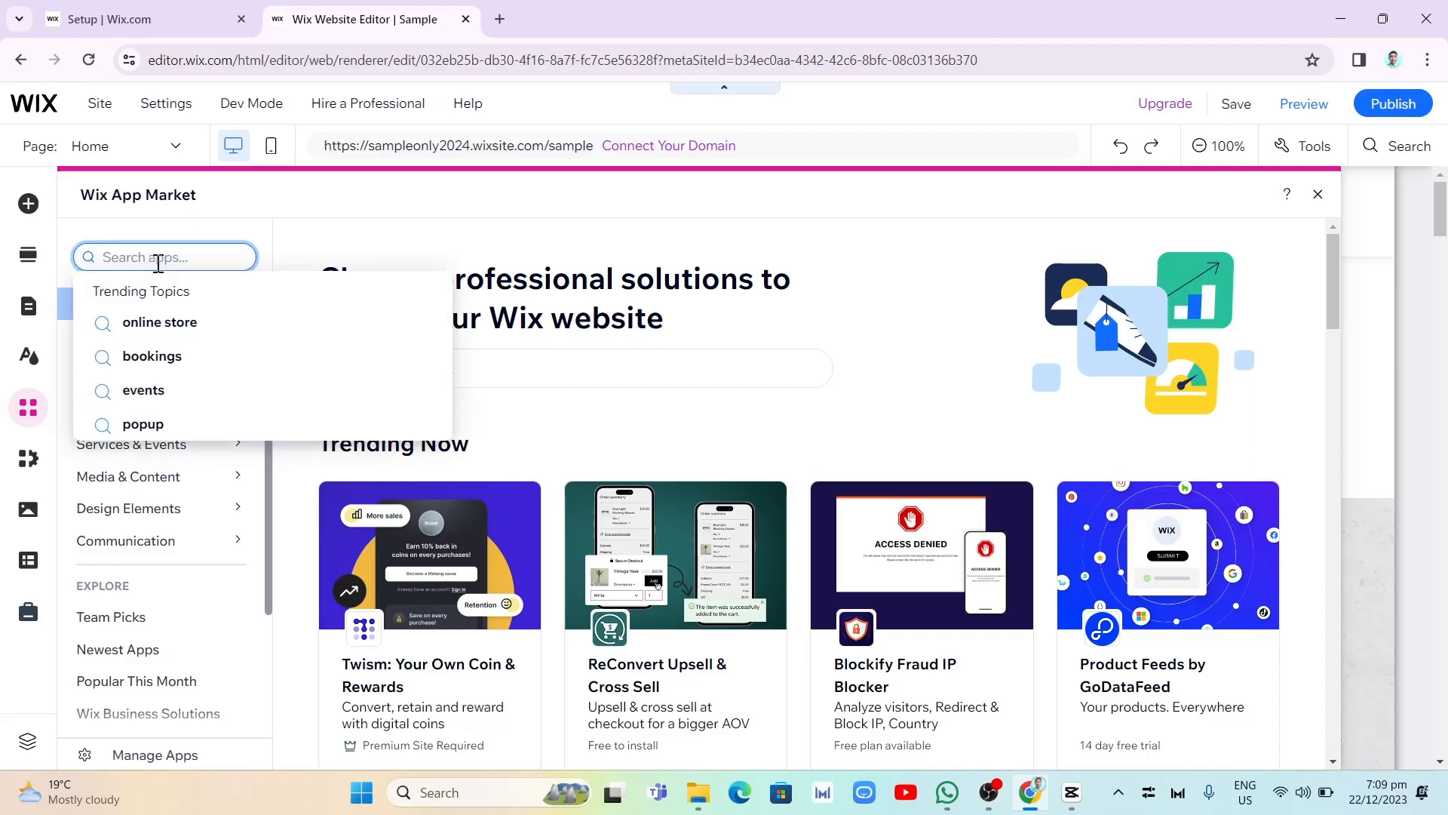
{"action": "type", "text": "paypl"}
{"action": "key", "text": "BackSpace"}
{"action": "type", "text": "al"}
{"action": "key", "text": "Return"}
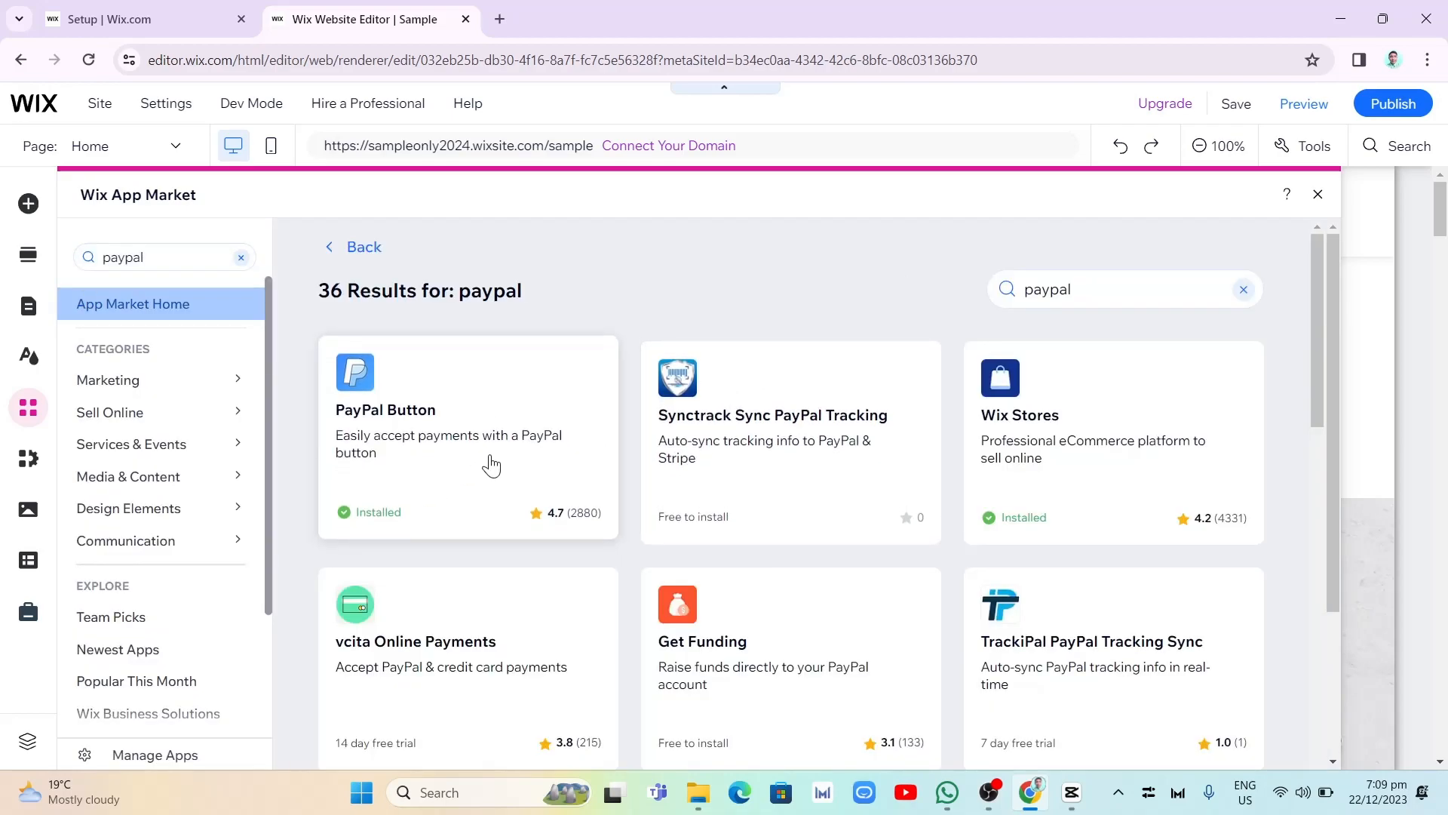
{"action": "left_click", "coordinate": [430, 448]}
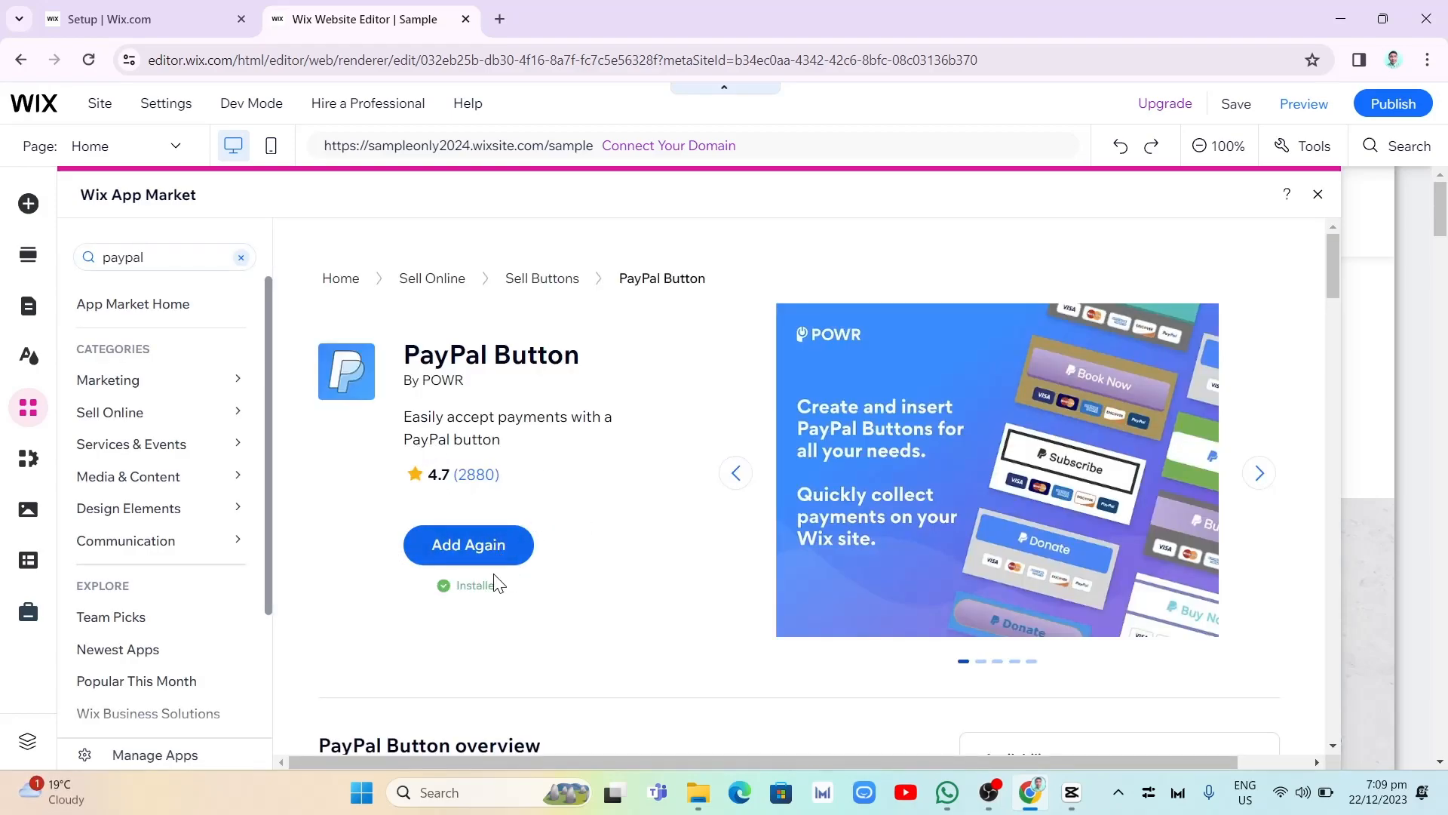
{"action": "left_click", "coordinate": [482, 546]}
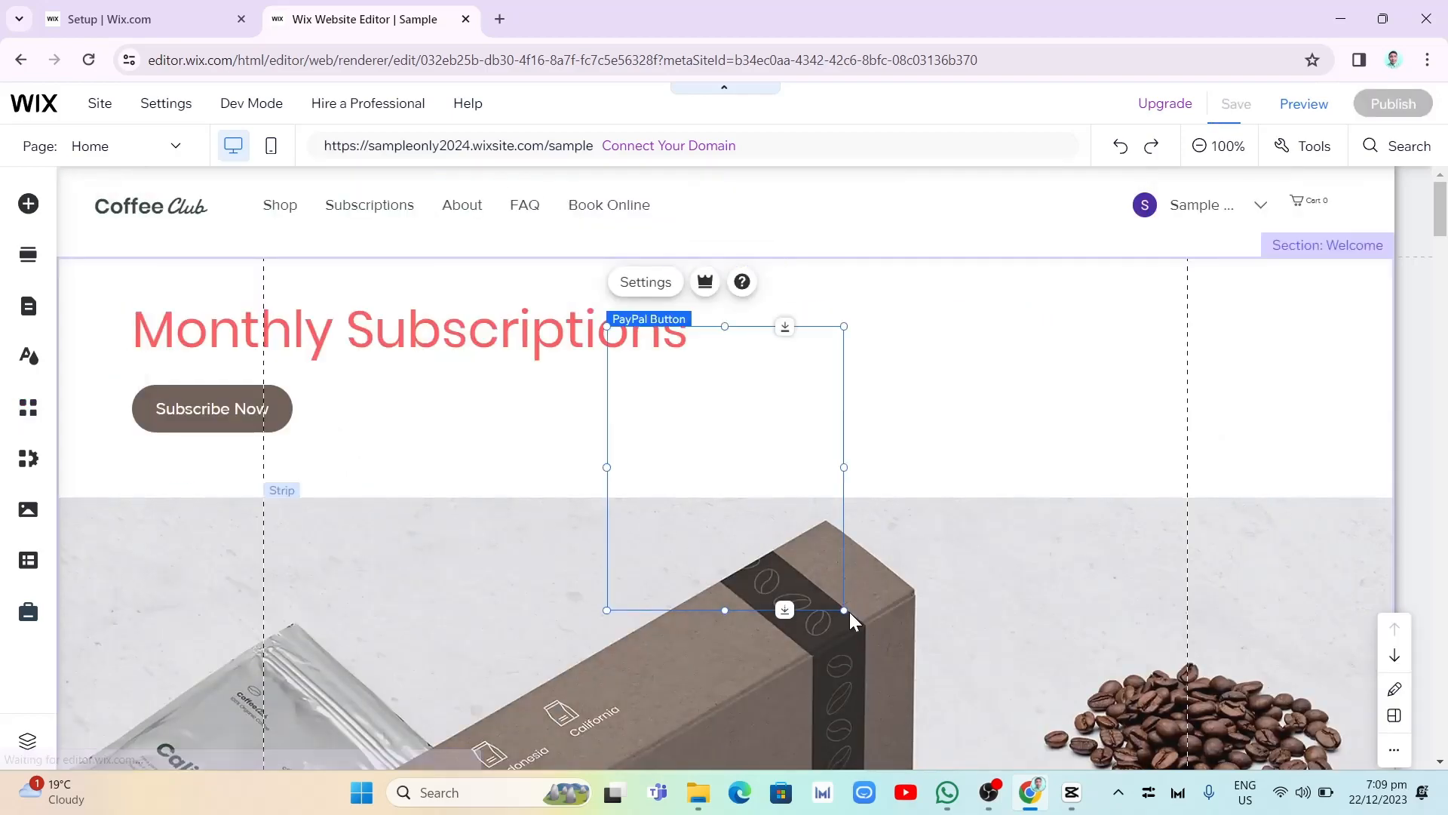
- Enlarge the new PayPal button and position it in the upper strip, beside the Subscribe Now button
{"action": "left_click", "coordinate": [845, 610]}
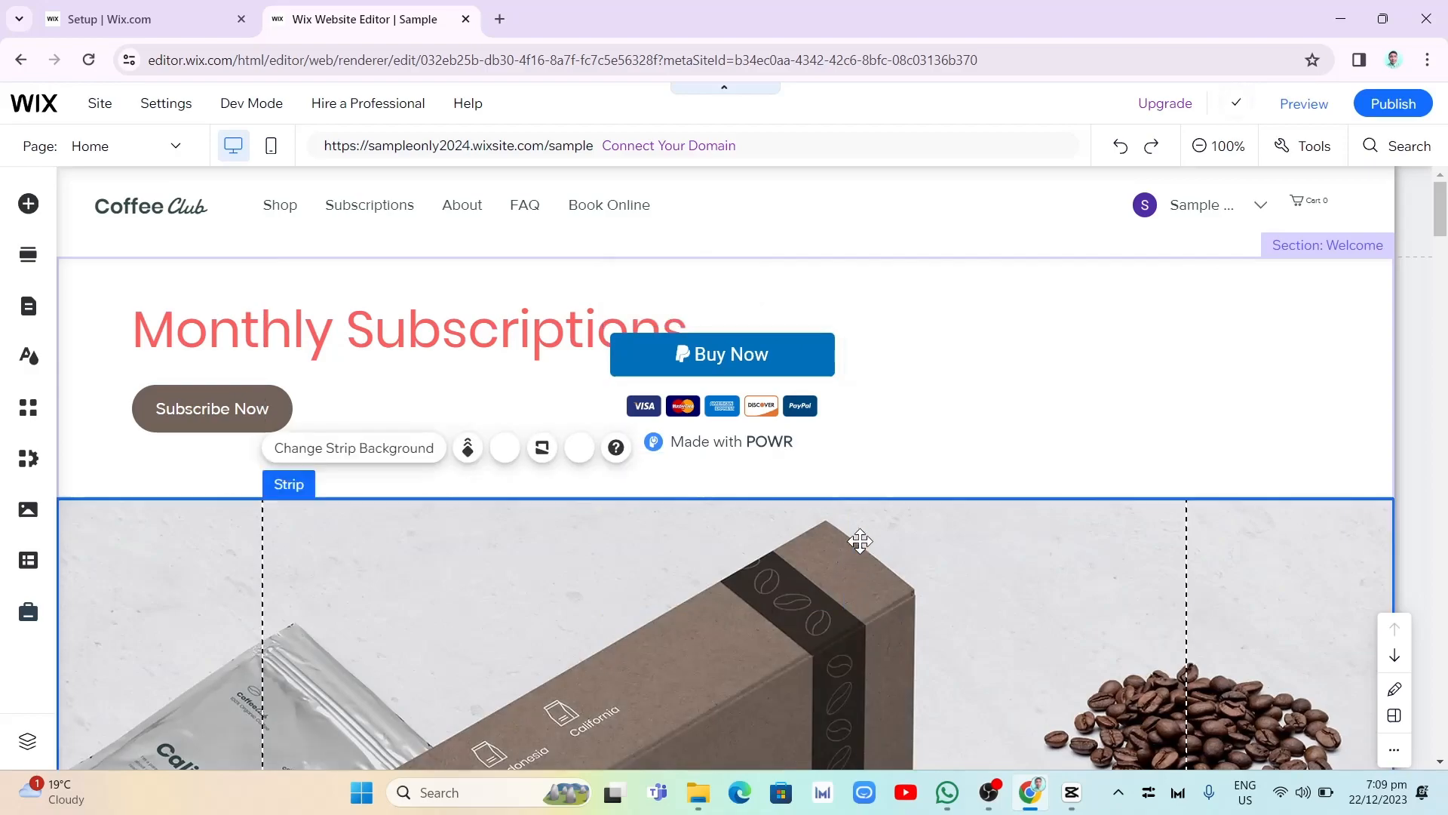
{"action": "left_click", "coordinate": [798, 405]}
{"action": "left_click_drag", "start_coordinate": [844, 453], "coordinate": [907, 483]}
{"action": "left_click_drag", "start_coordinate": [798, 373], "coordinate": [730, 408]}
{"action": "left_click", "coordinate": [928, 324]}
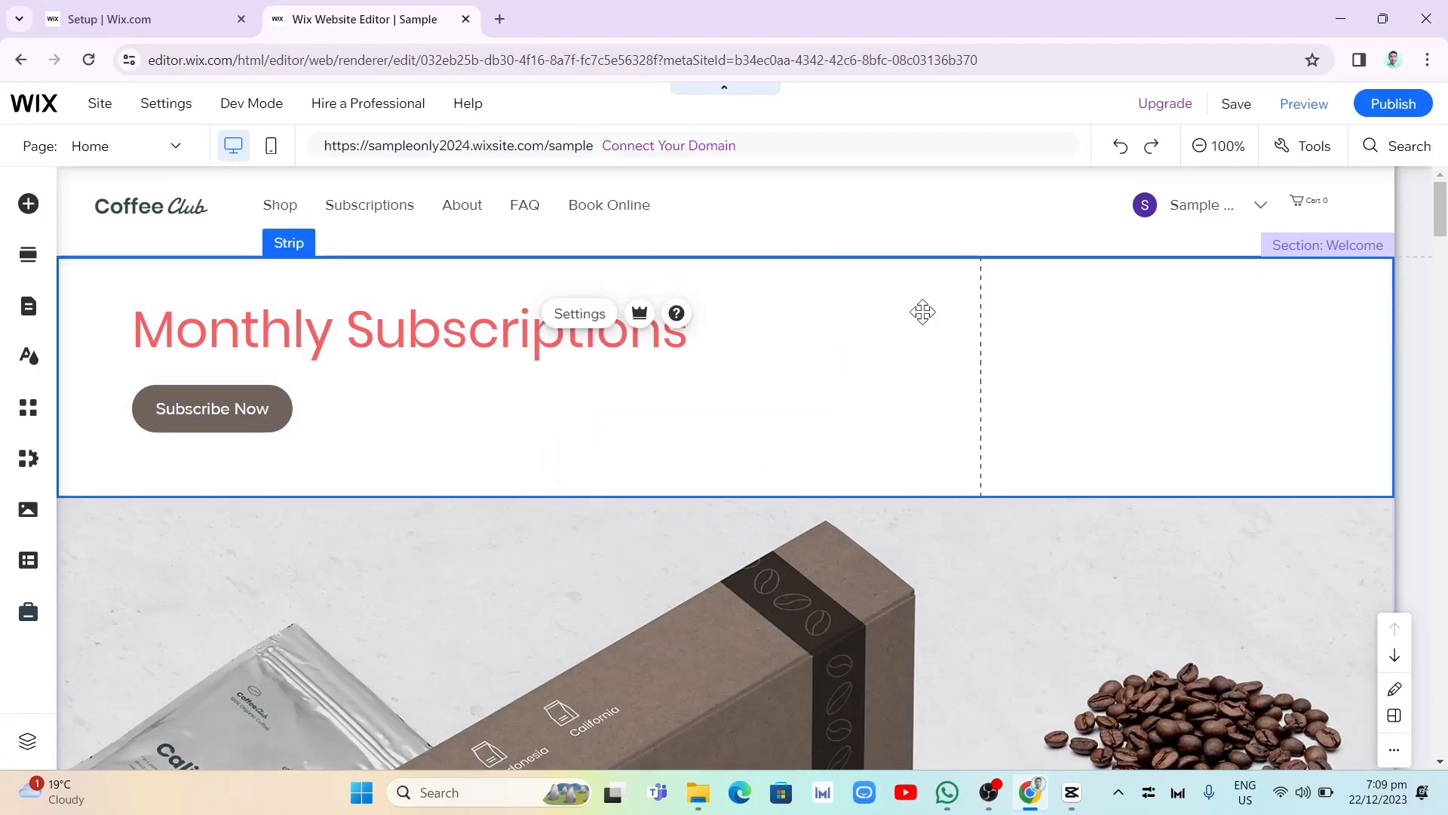
{"action": "left_click", "coordinate": [722, 413]}
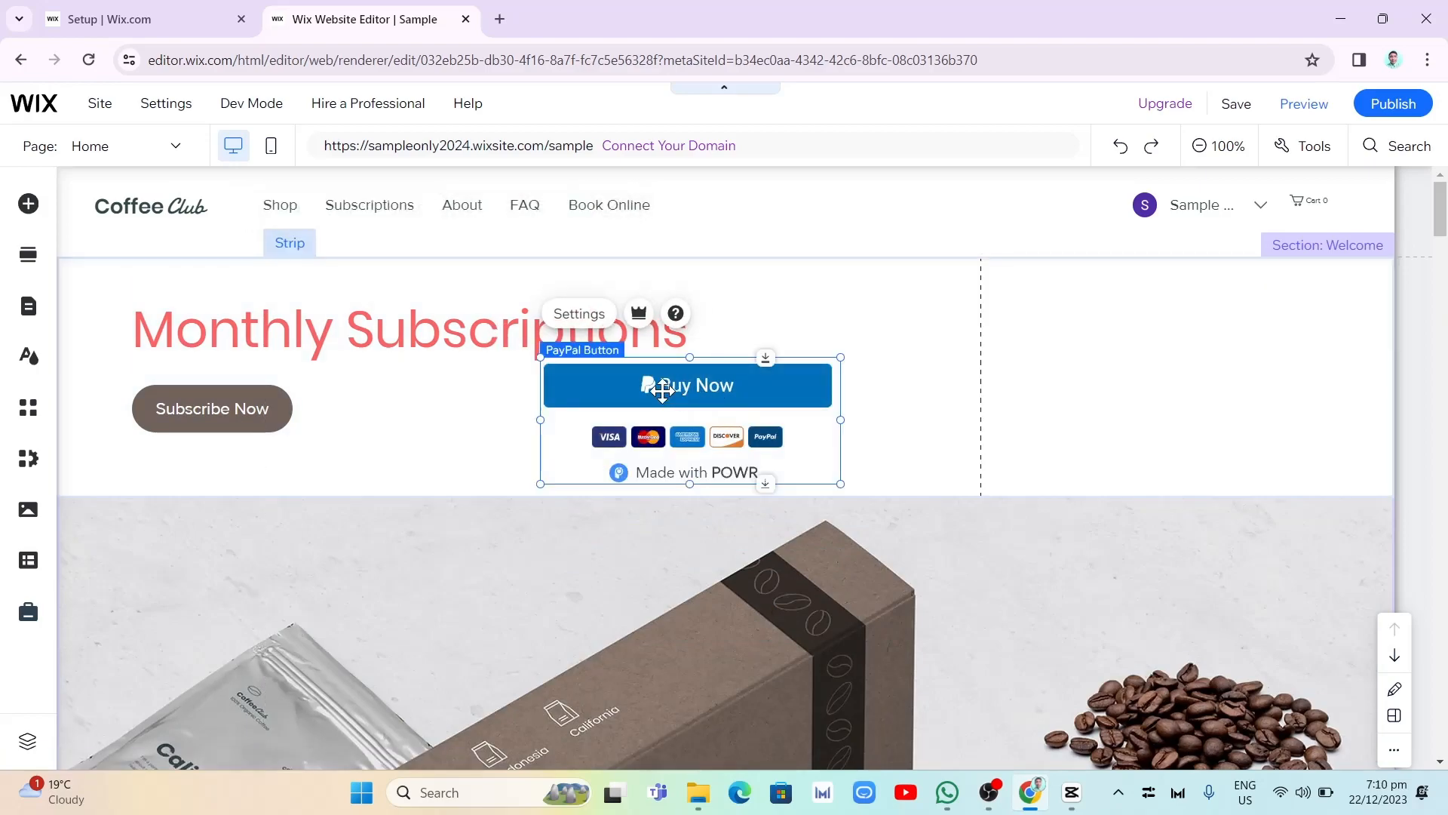
- Open the PayPal button's settings, preview the Donation and Subscription types, and return the button type to One Time Purchase
{"action": "left_click", "coordinate": [579, 315]}
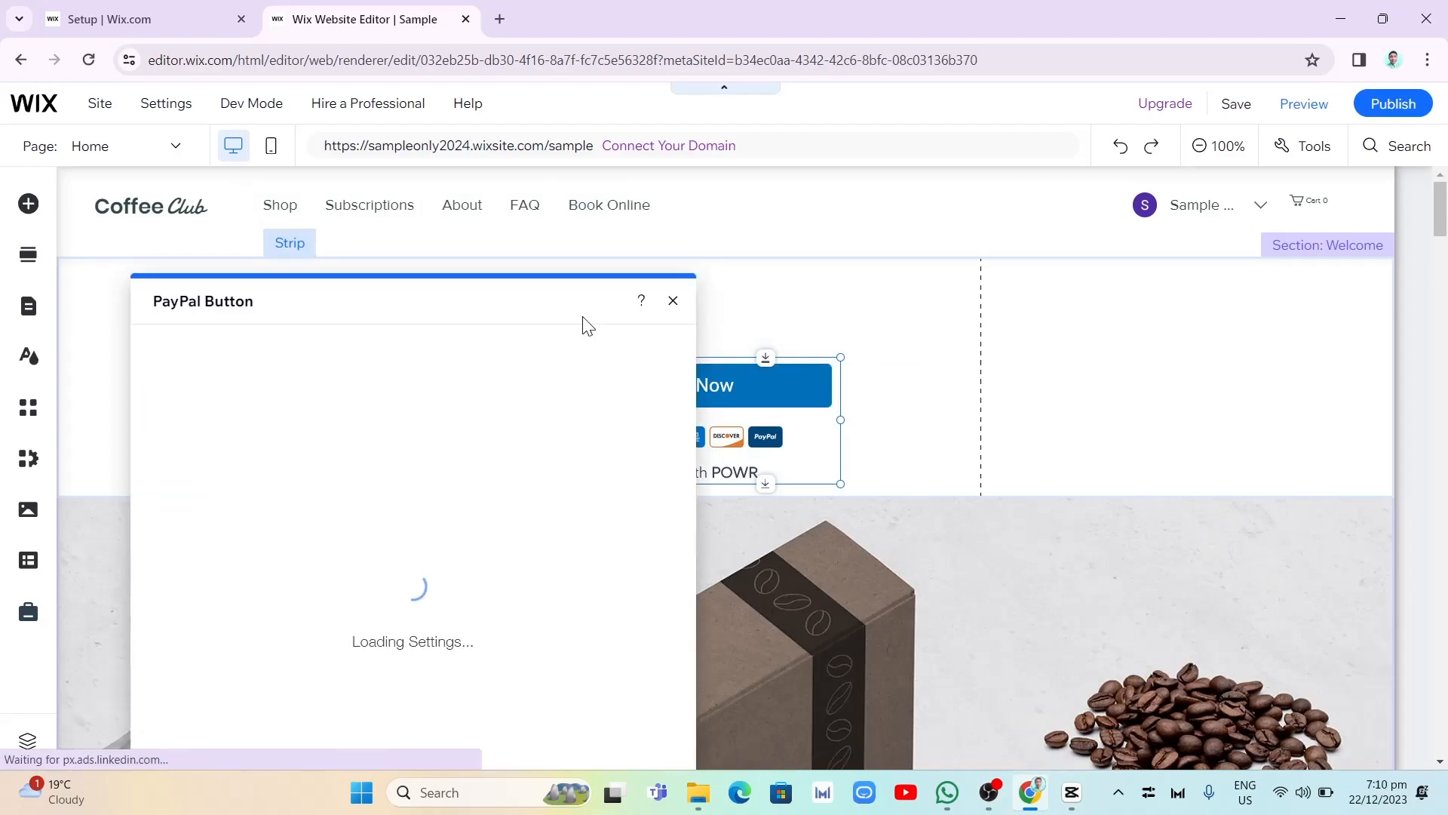
{"action": "left_click_drag", "start_coordinate": [518, 297], "coordinate": [475, 147]}
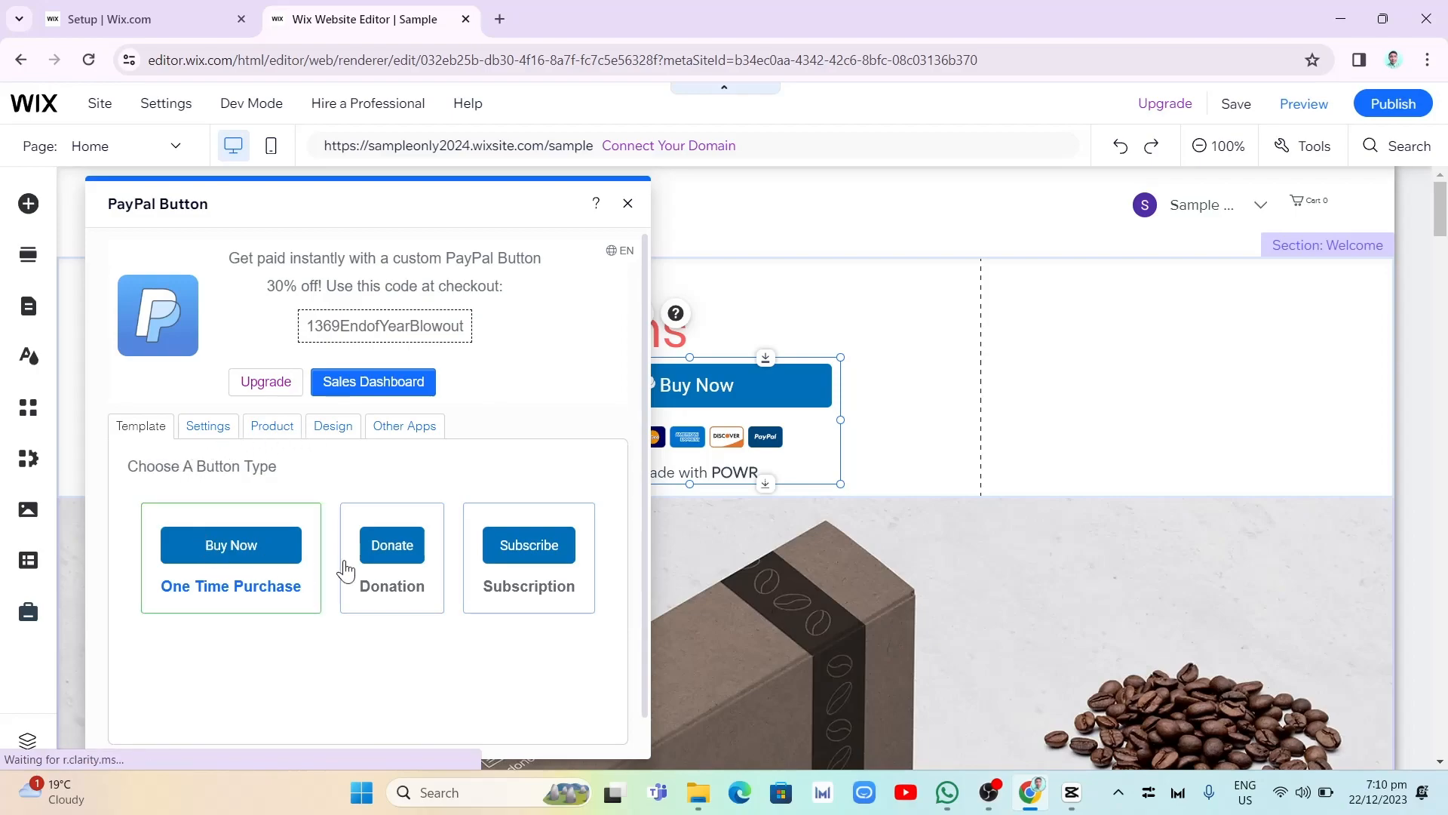
{"action": "left_click", "coordinate": [400, 585]}
{"action": "left_click", "coordinate": [528, 588]}
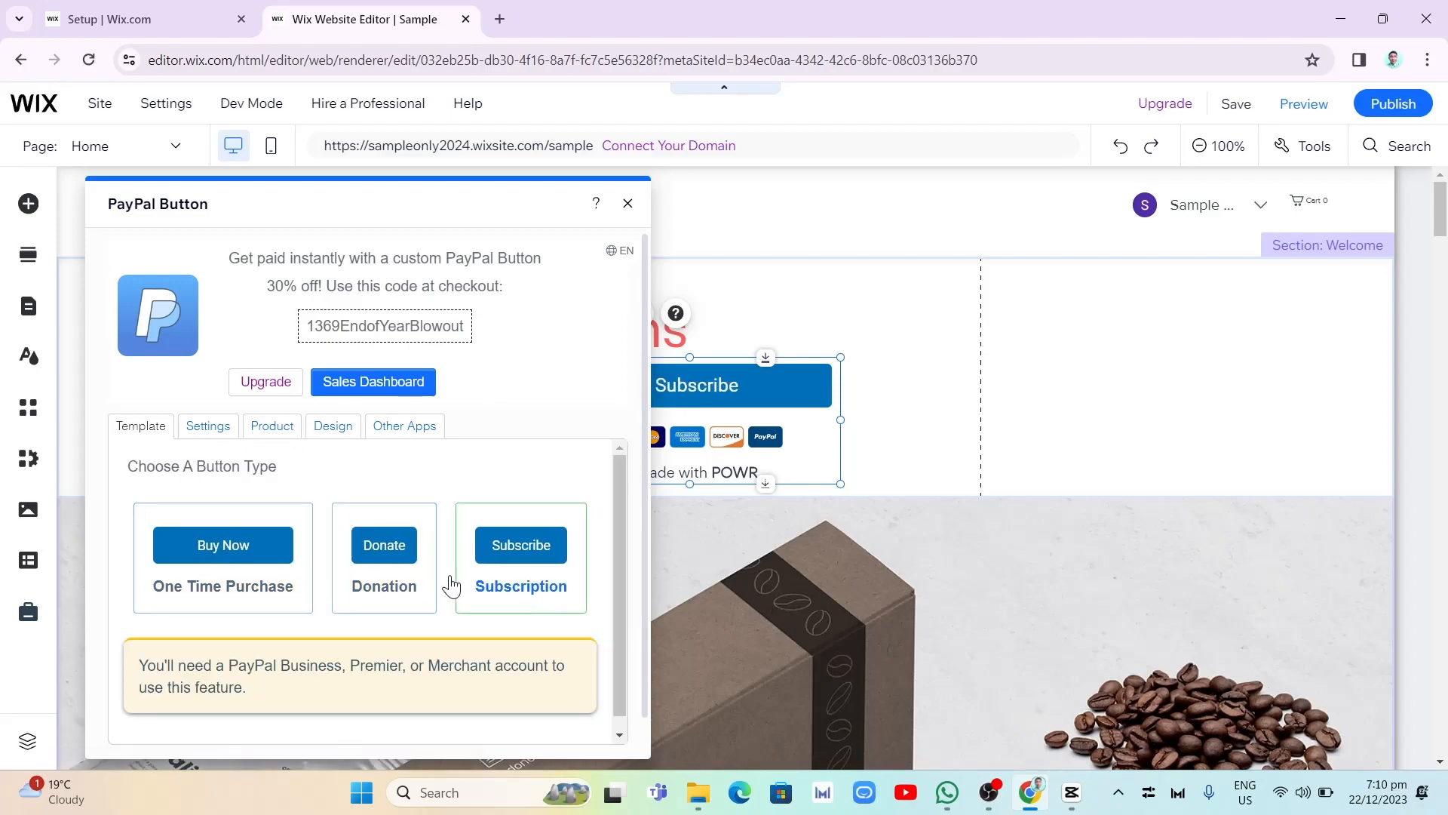
{"action": "left_click", "coordinate": [260, 560]}
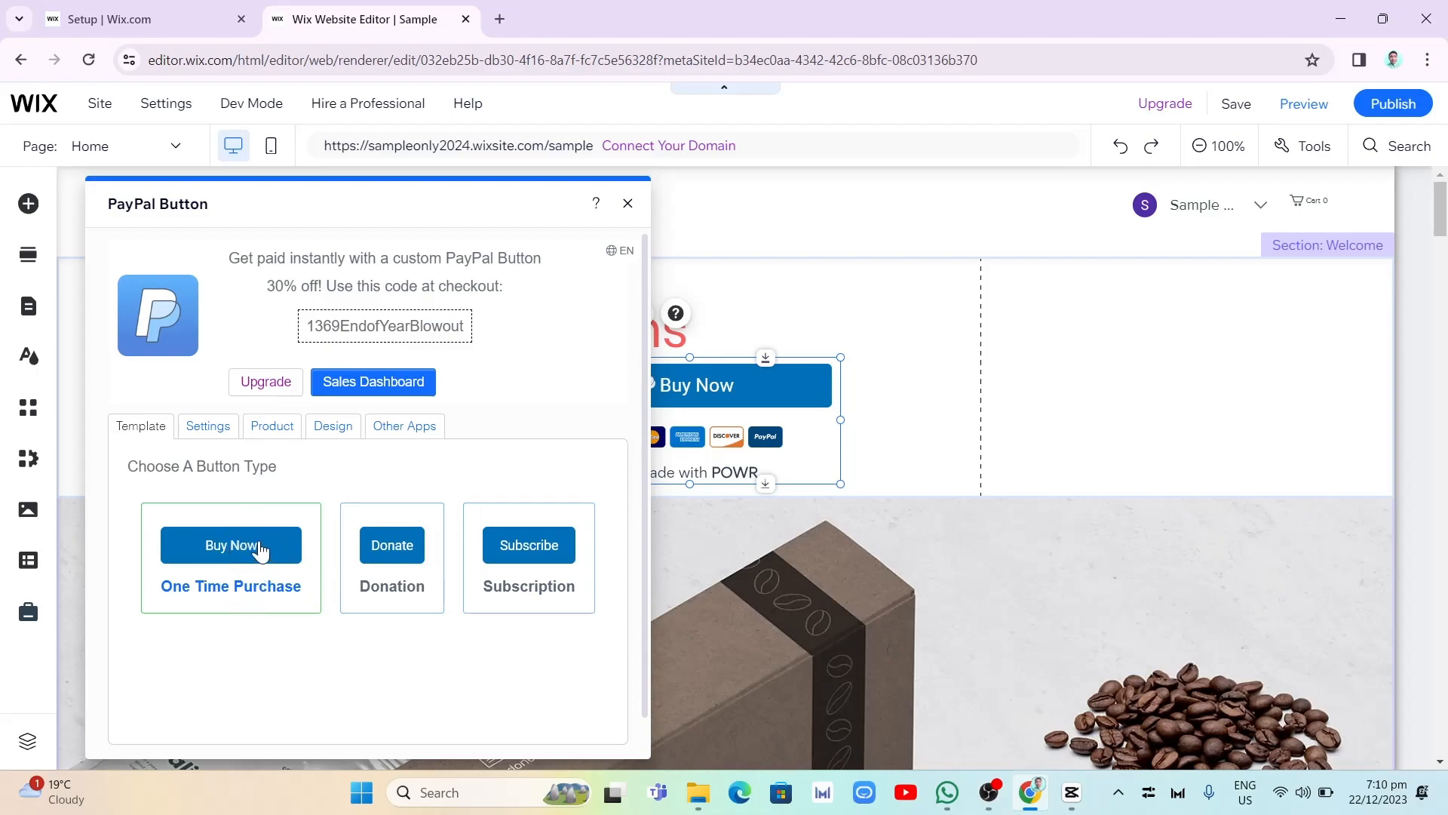
- Review the PayPal, Stripe and Offline Payments options for connecting payment accounts, and return to the settings list
{"action": "left_click", "coordinate": [216, 435]}
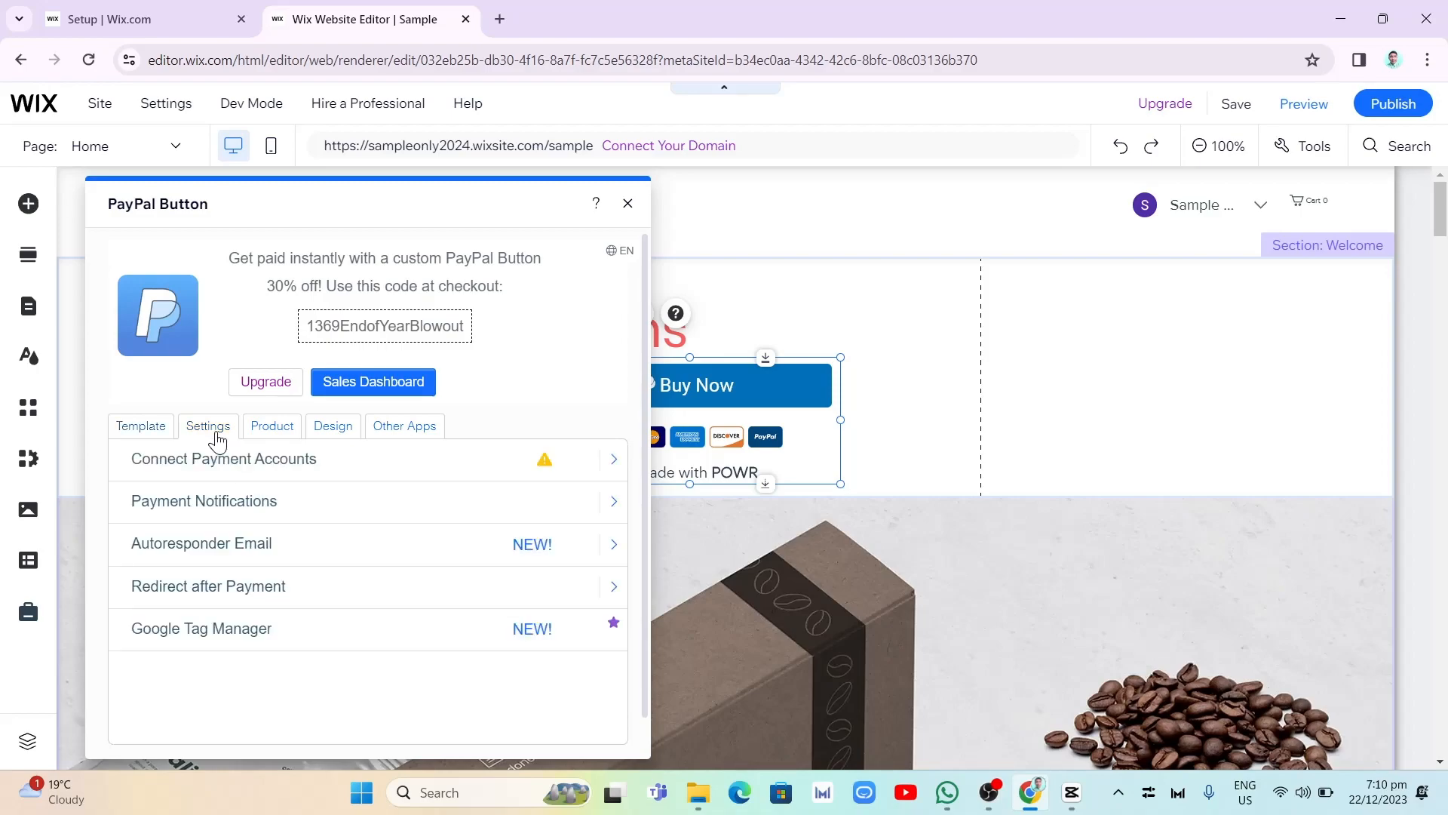
{"action": "left_click", "coordinate": [246, 480]}
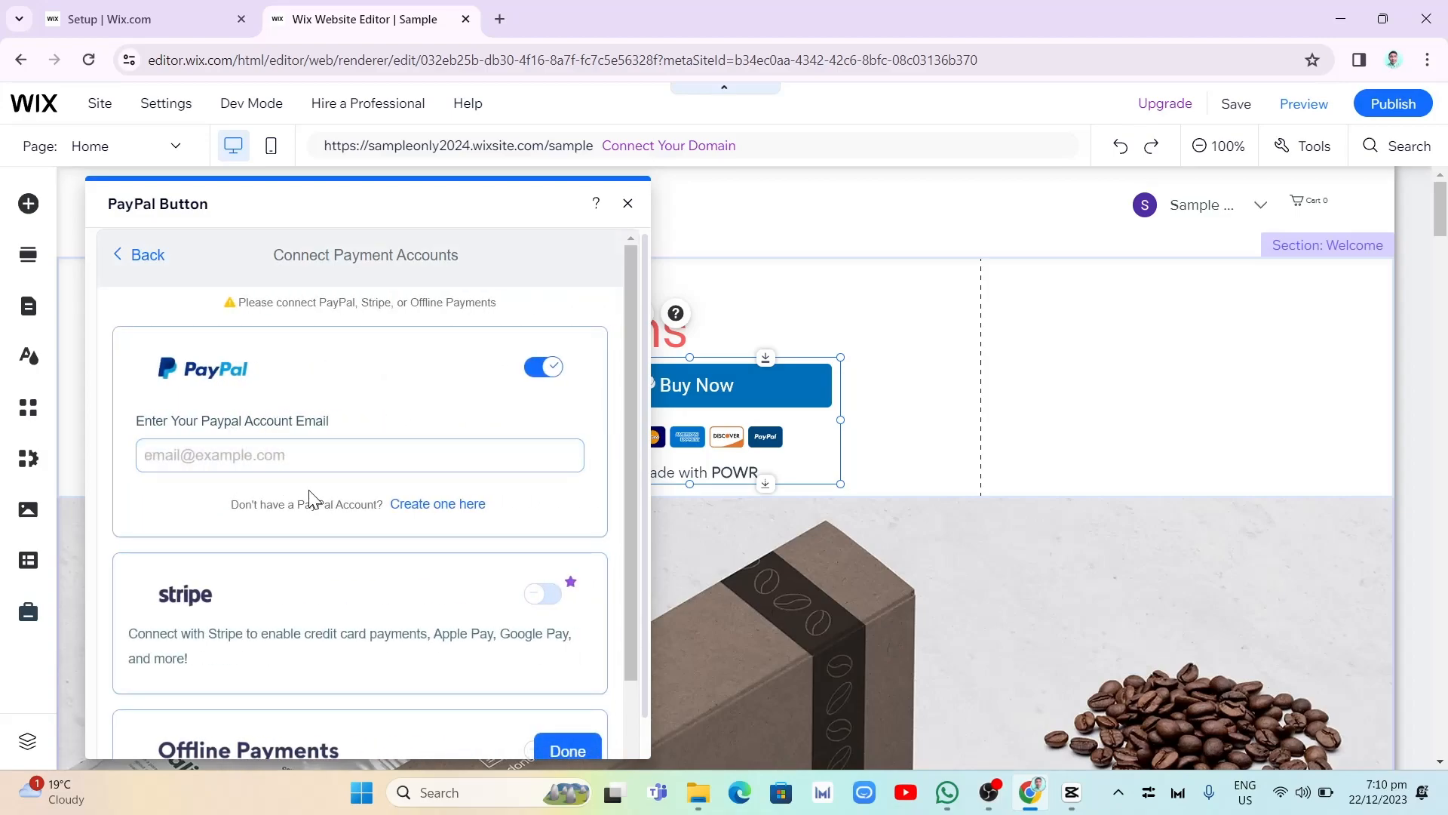
{"action": "scroll", "coordinate": [301, 468], "scroll_direction": "down", "scroll_amount": 2}
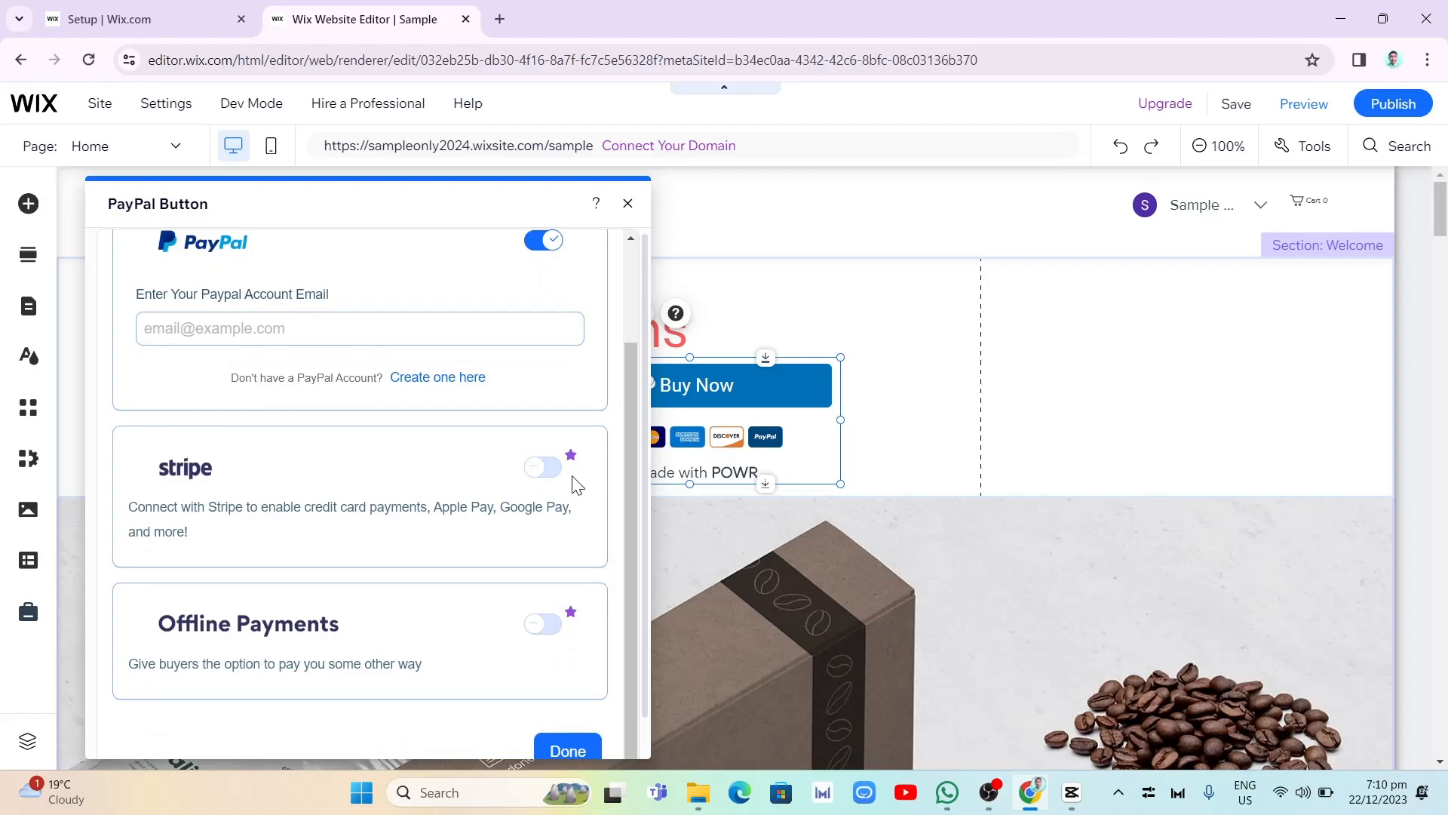
{"action": "scroll", "coordinate": [490, 664], "scroll_direction": "up", "scroll_amount": 2}
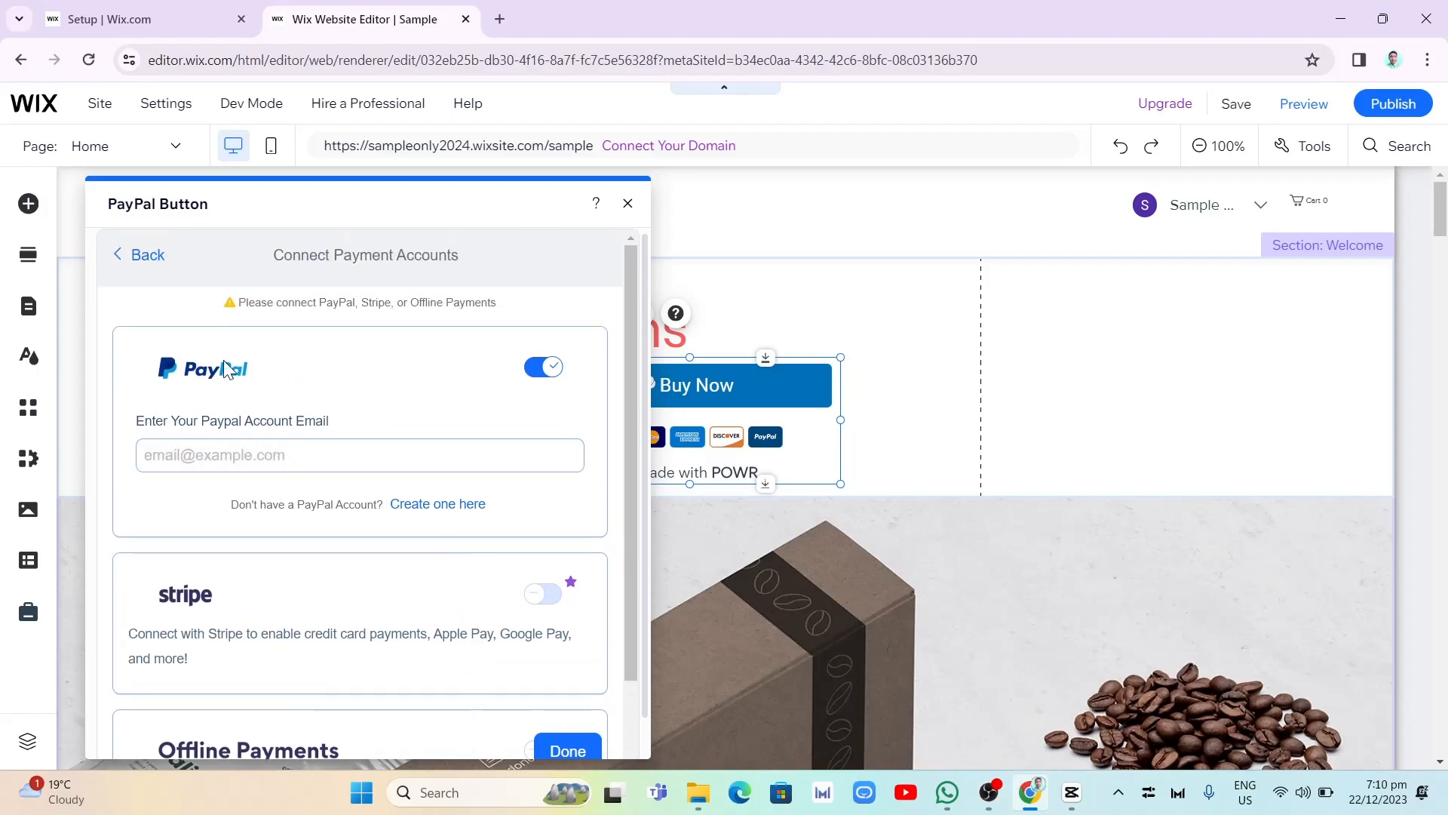
{"action": "left_click", "coordinate": [136, 261]}
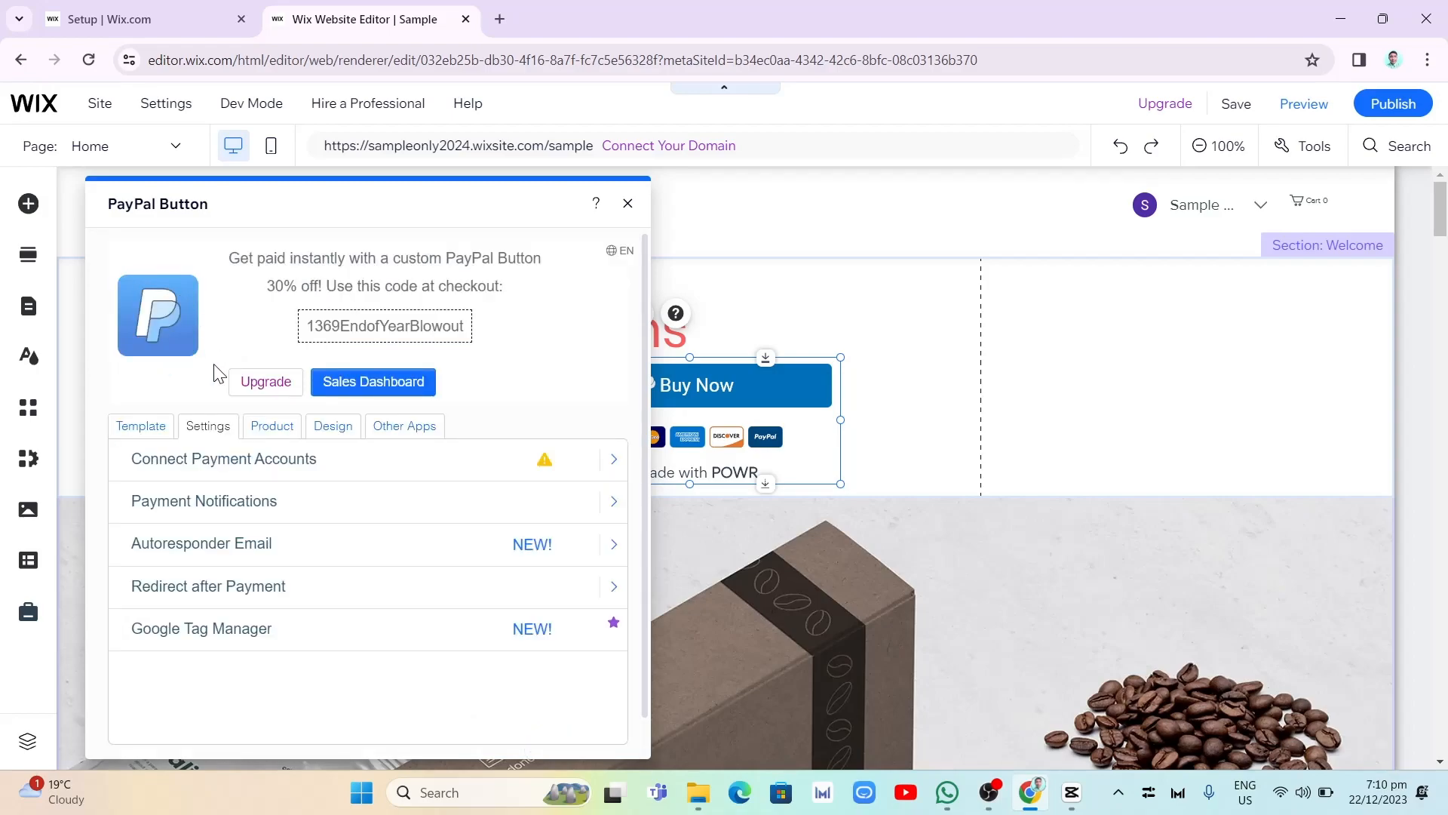
- Examine the PayPal button's product settings, from button text and product cost to tax, shipping and discount codes
{"action": "left_click", "coordinate": [272, 427]}
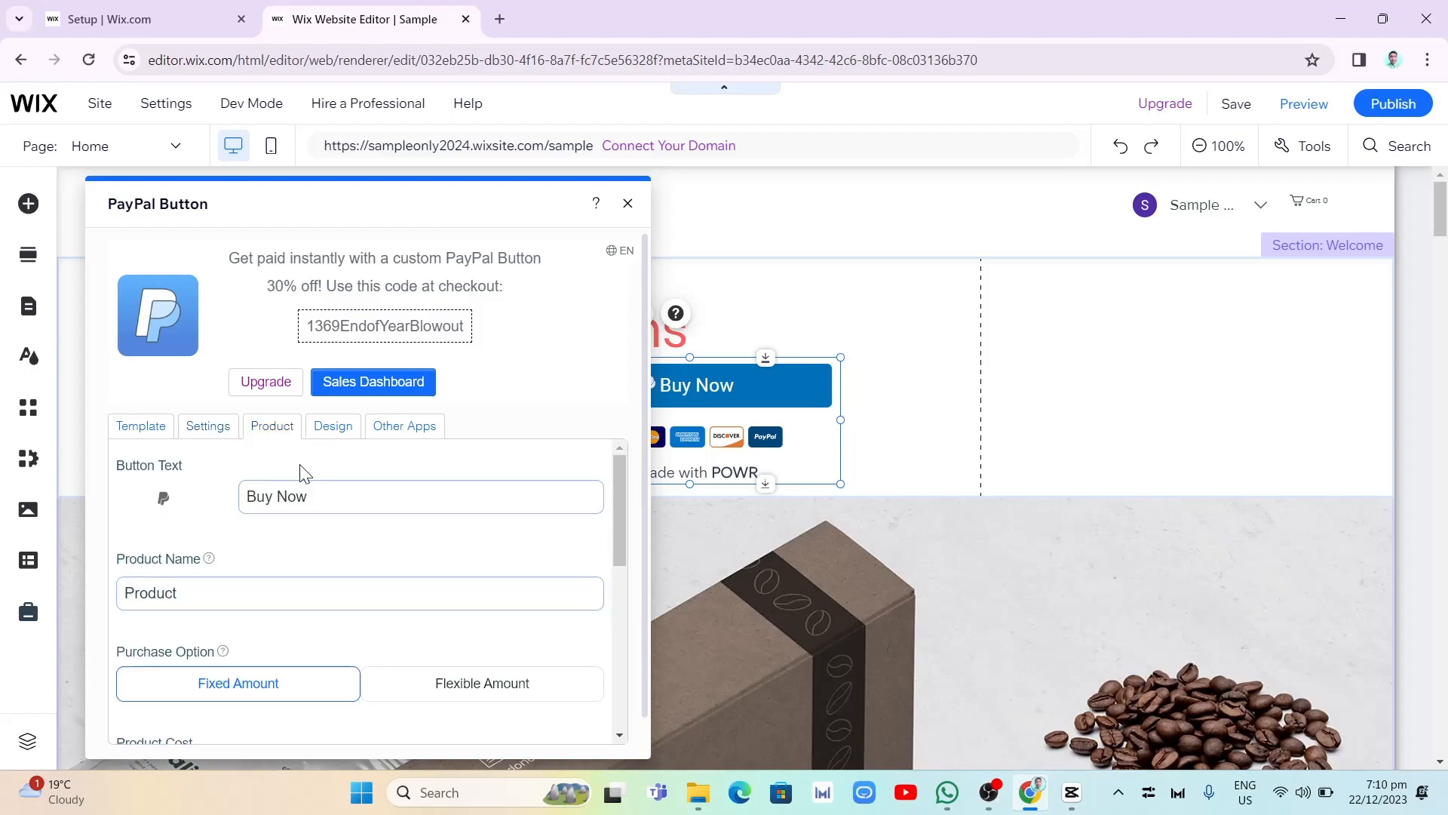
{"action": "scroll", "coordinate": [185, 596], "scroll_direction": "down", "scroll_amount": 5}
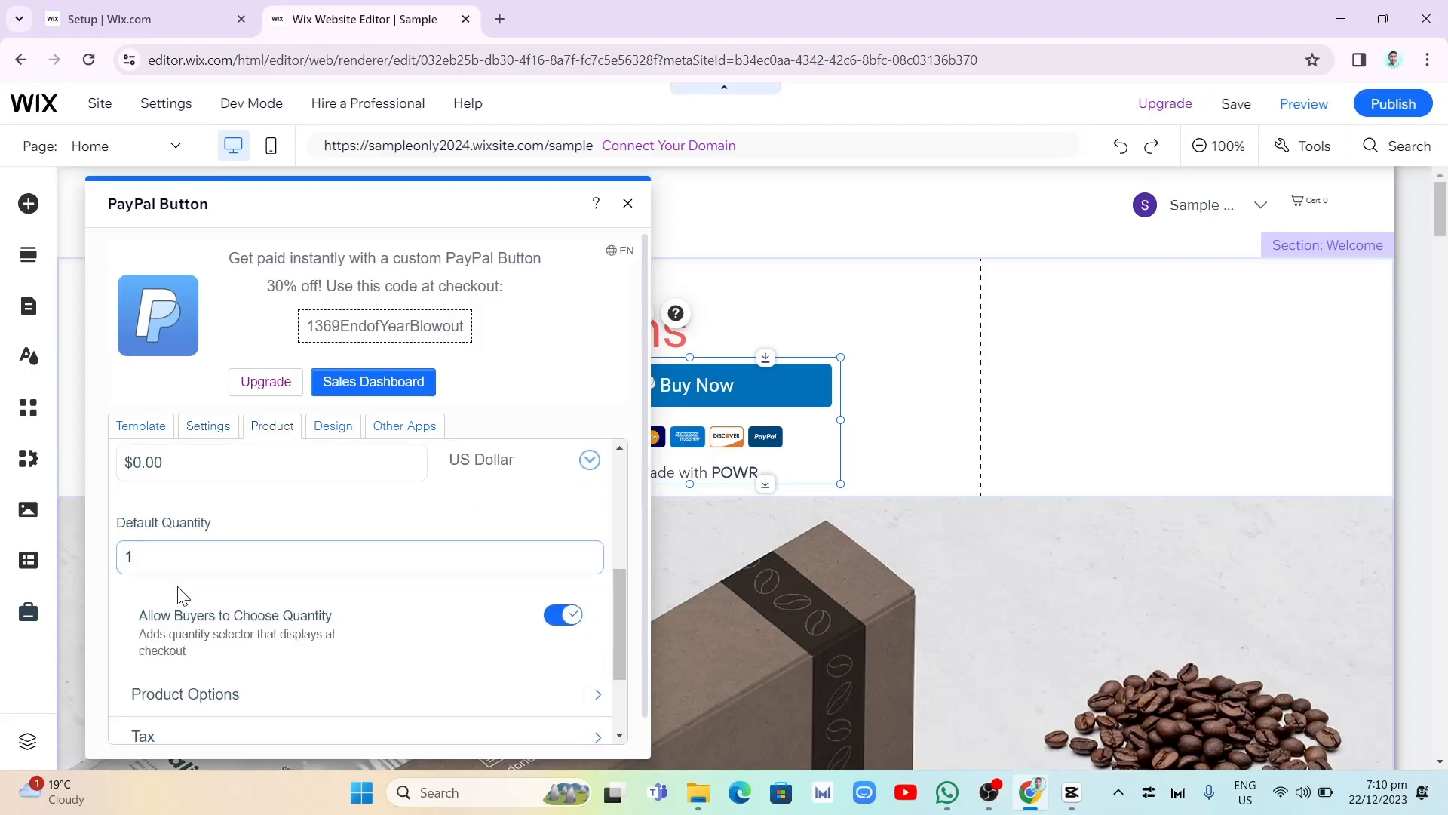
{"action": "scroll", "coordinate": [189, 573], "scroll_direction": "up", "scroll_amount": 2}
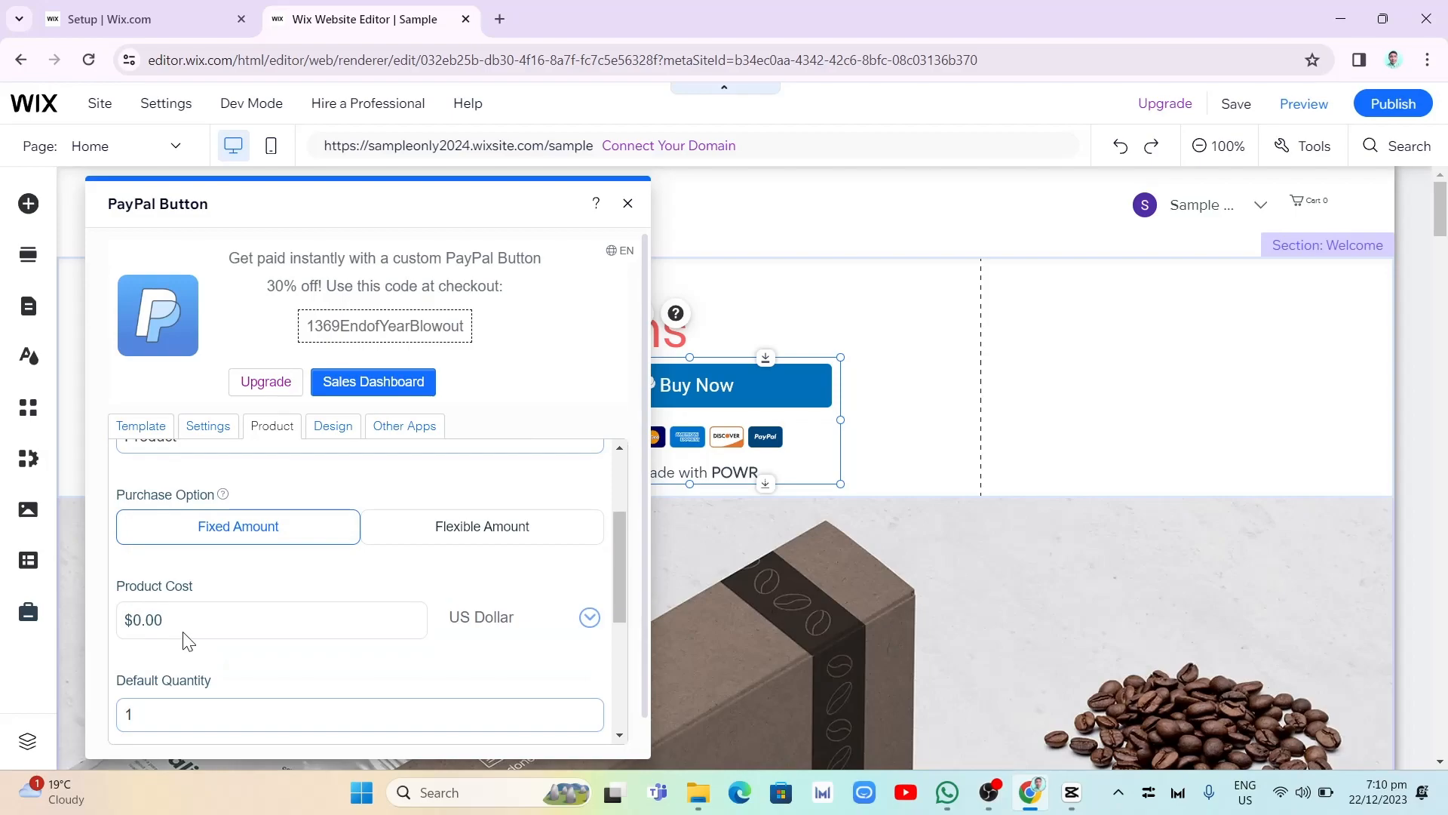
{"action": "scroll", "coordinate": [420, 598], "scroll_direction": "down", "scroll_amount": 4}
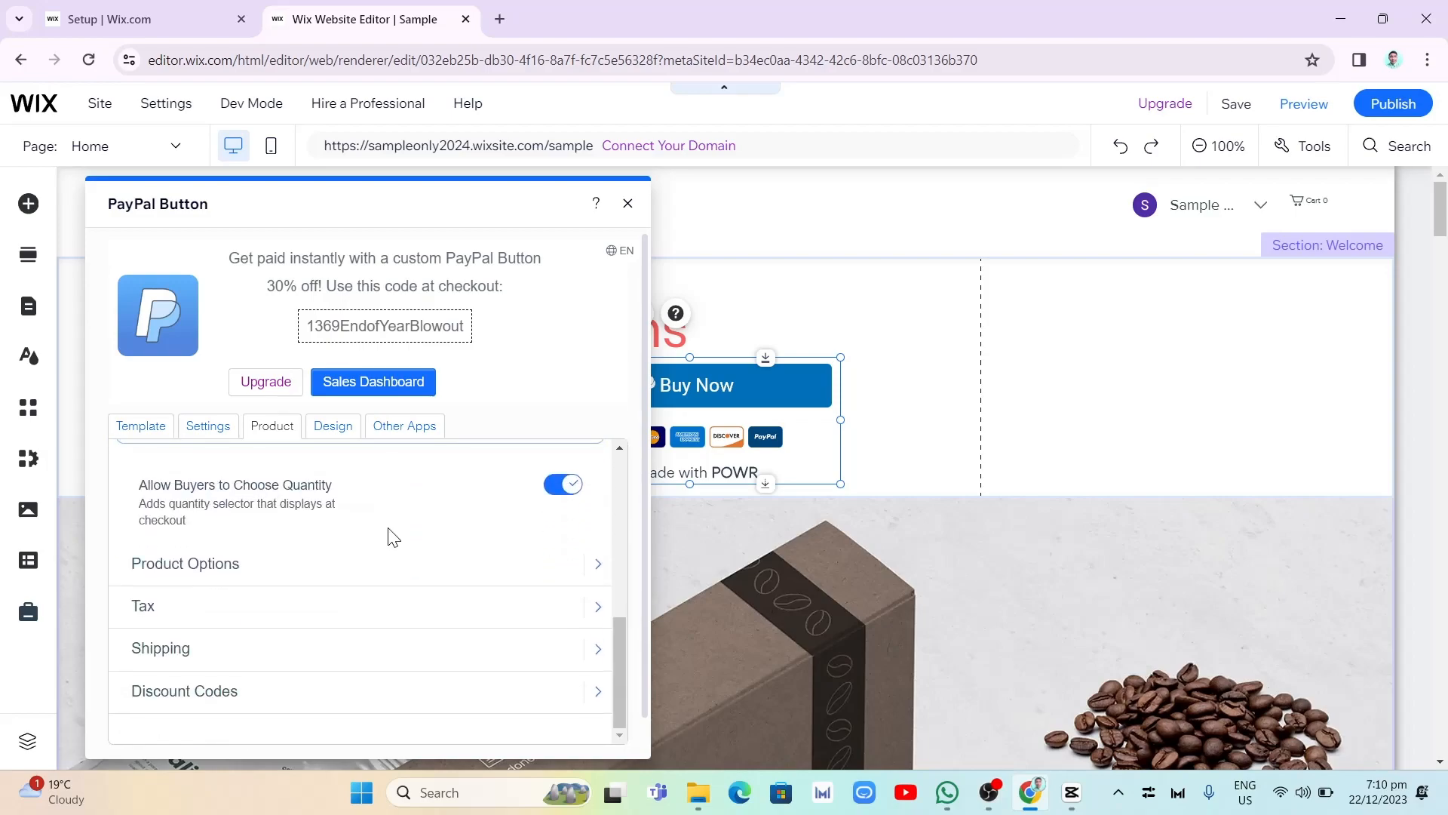
{"action": "scroll", "coordinate": [388, 532], "scroll_direction": "down", "scroll_amount": 1}
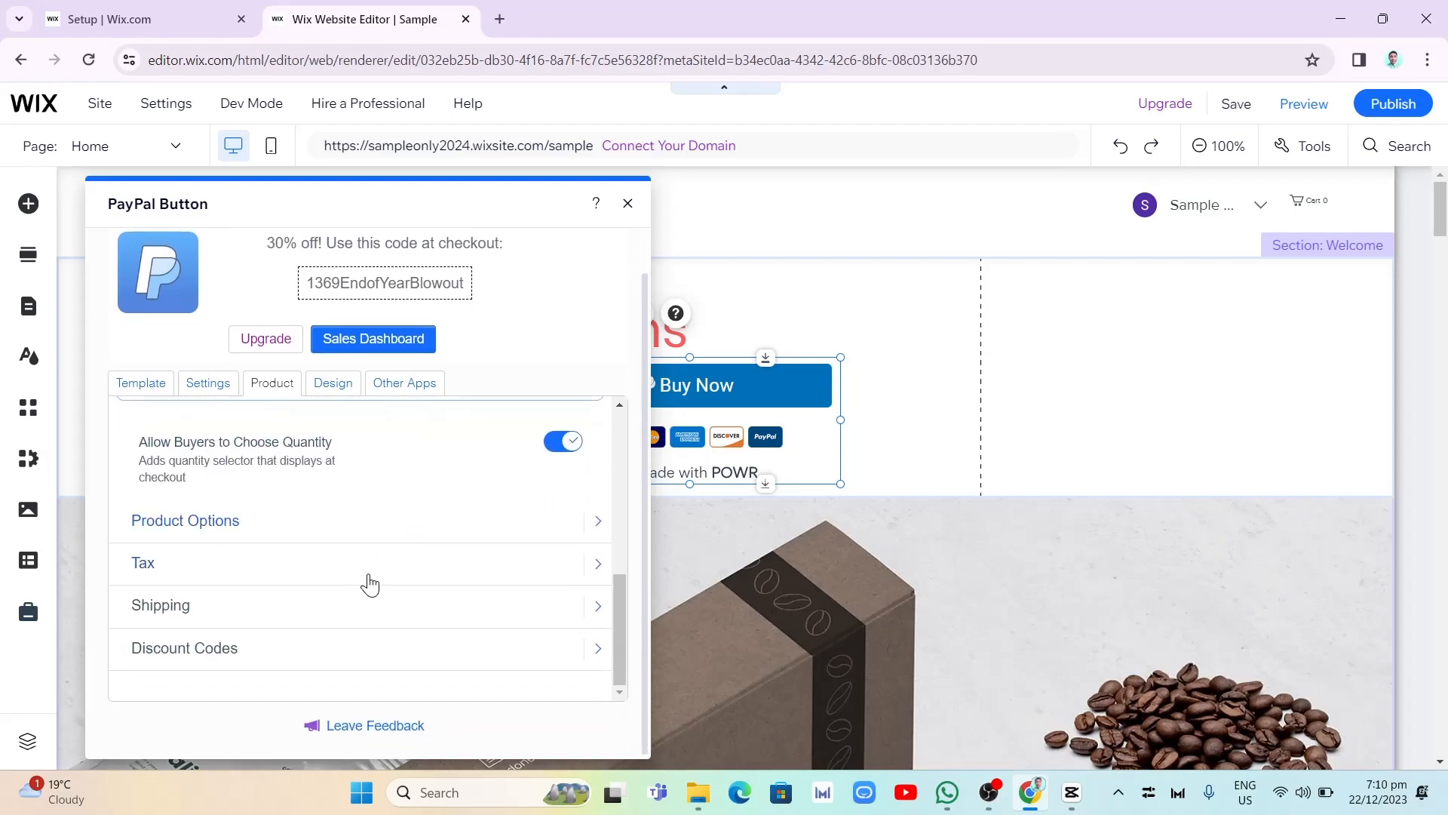
- Enable the autoresponder email that is sent after a successful payment in the PayPal button's settings
{"action": "left_click", "coordinate": [204, 383]}
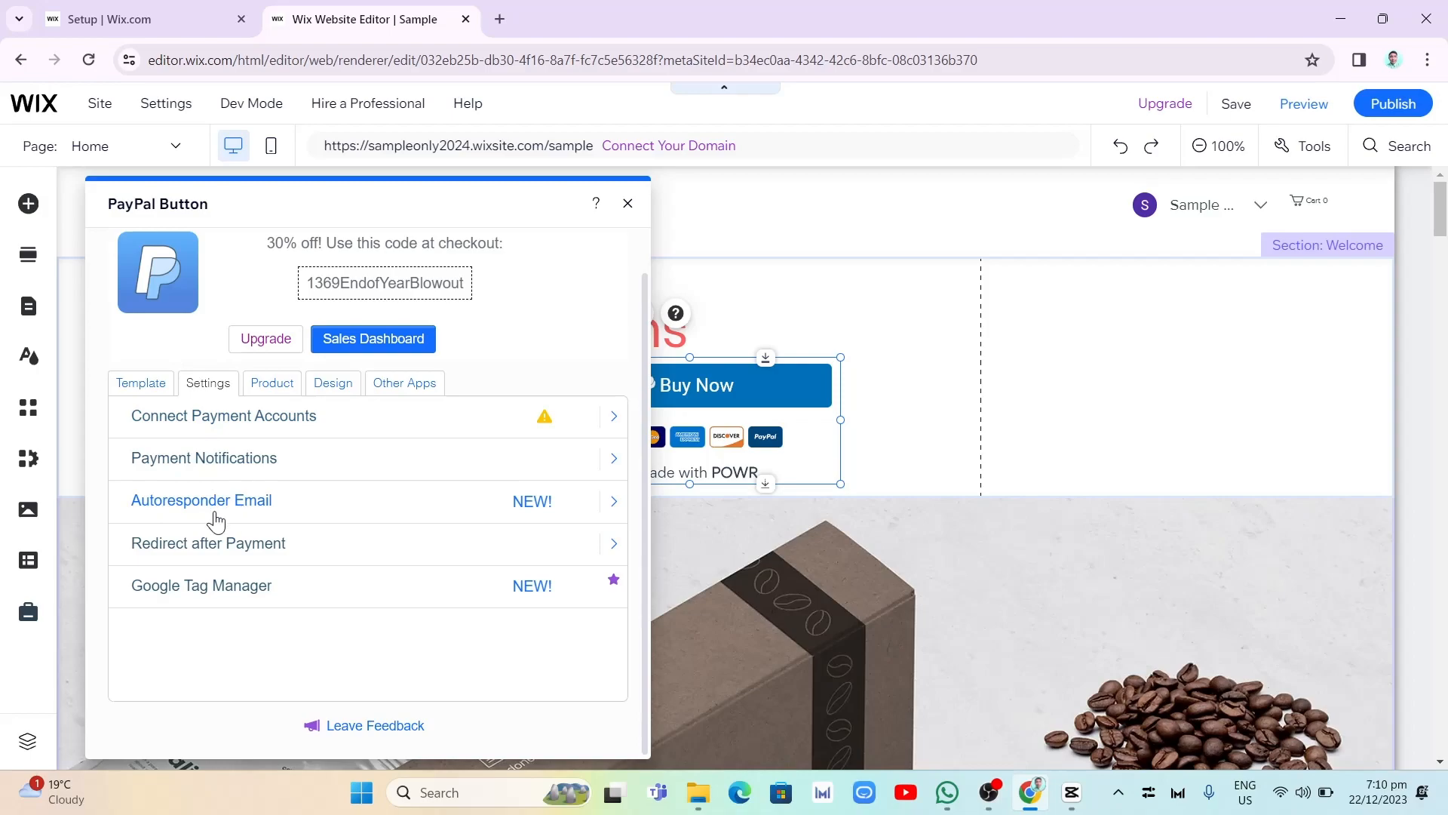
{"action": "left_click", "coordinate": [265, 504]}
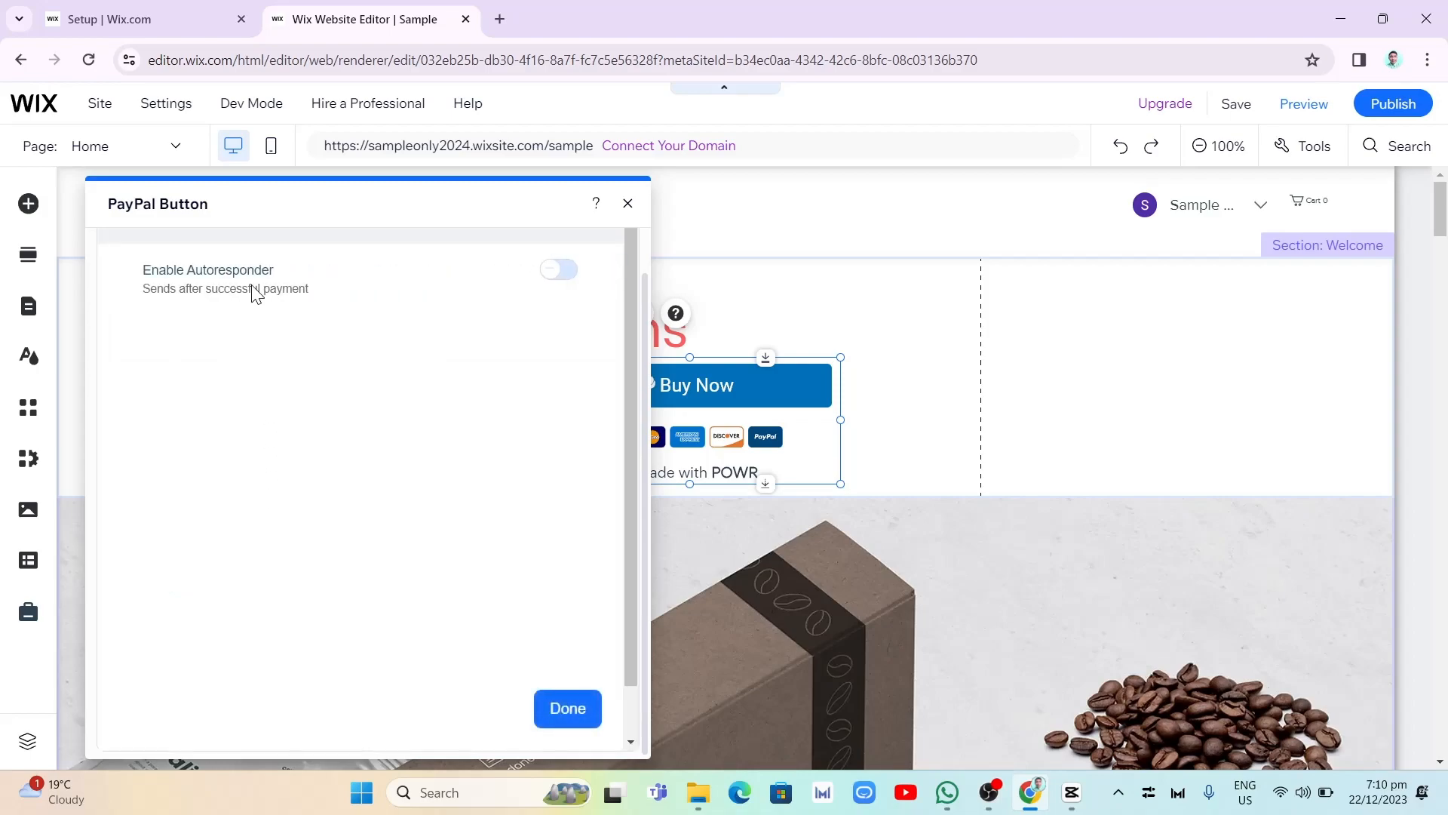
{"action": "left_click", "coordinate": [561, 273]}
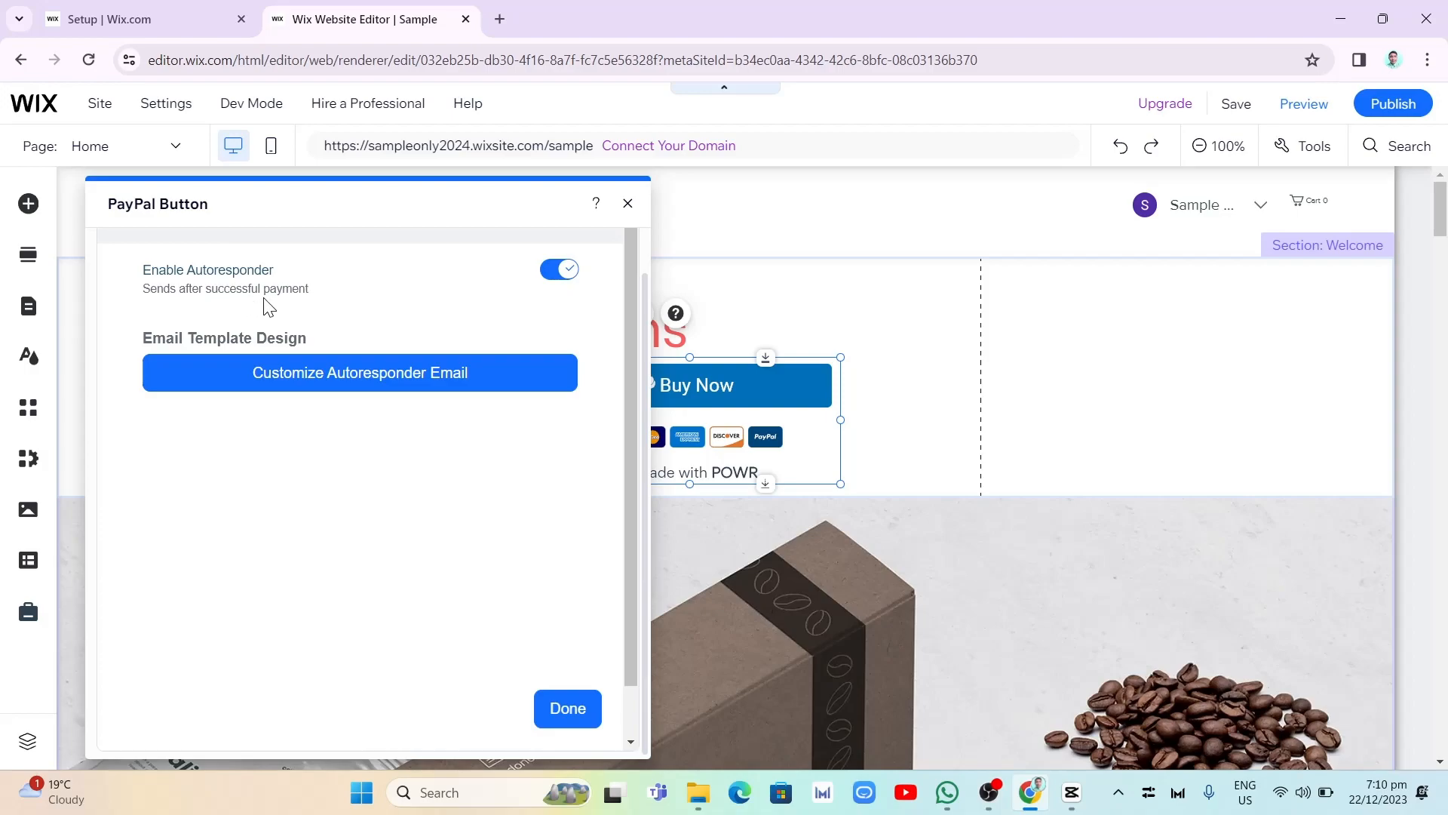
- View the starting designs for the autoresponder email, and close the mail editor and the PayPal button settings
{"action": "left_click", "coordinate": [354, 385]}
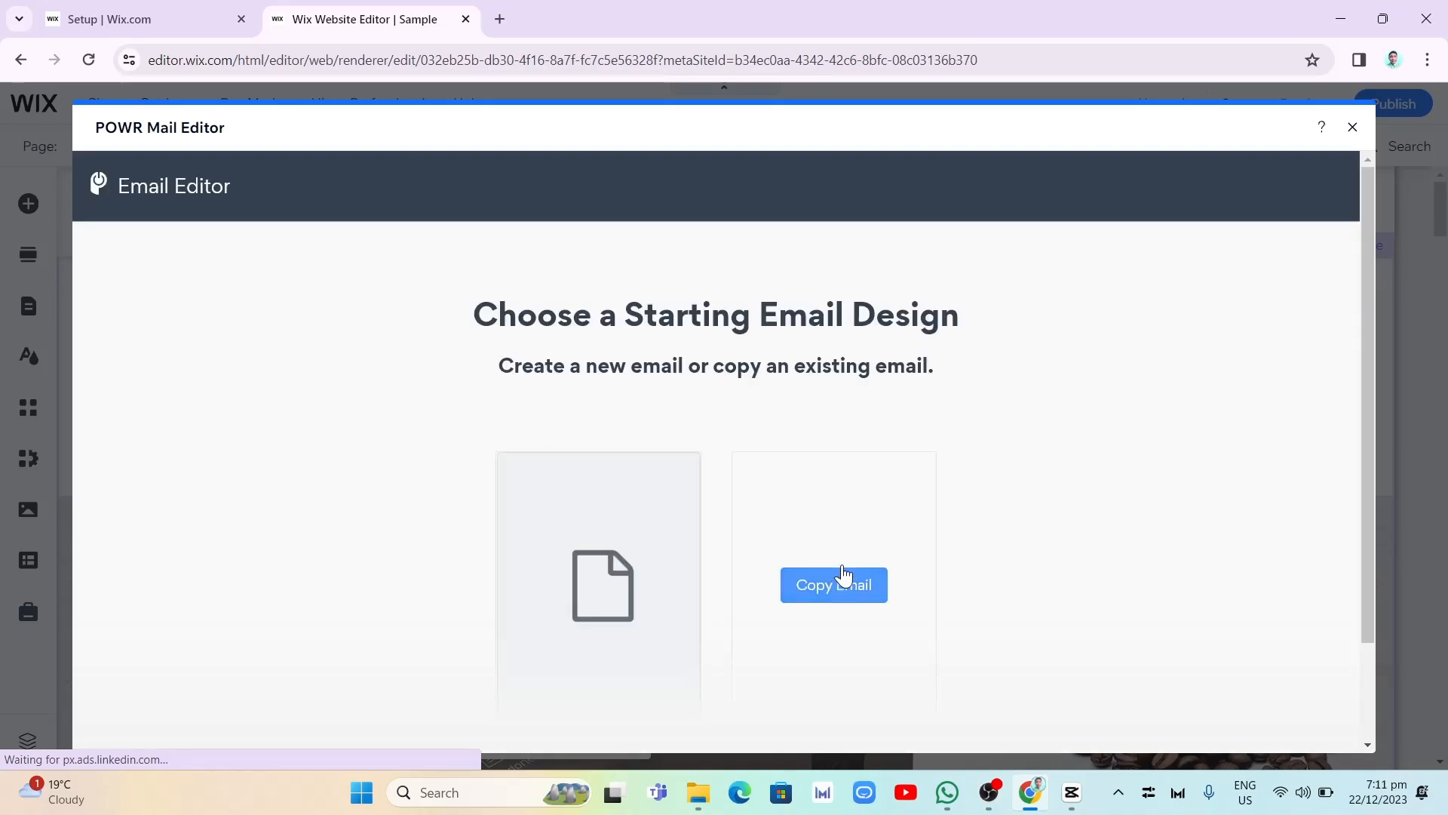
{"action": "mouse_move", "coordinate": [843, 617]}
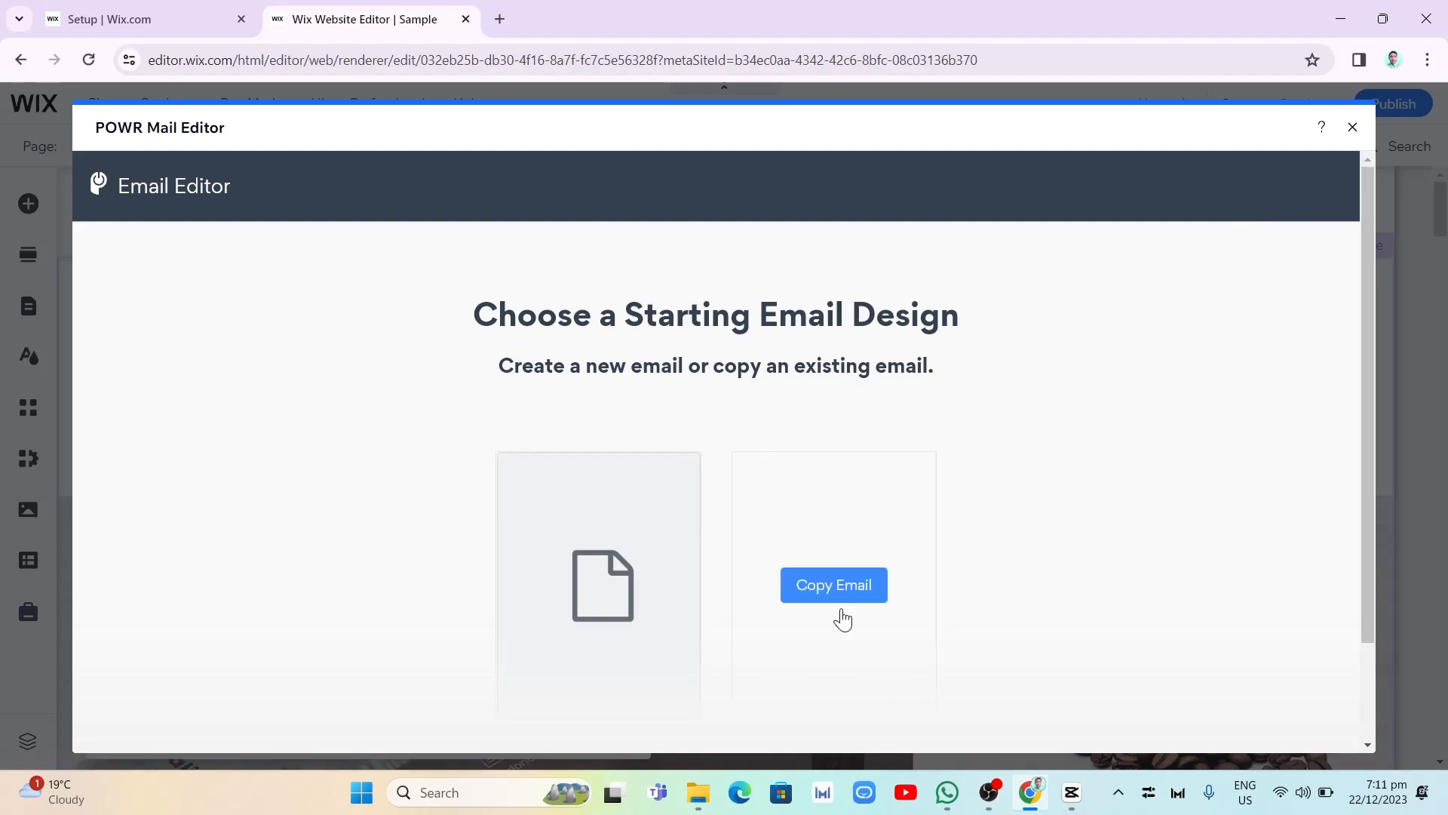
{"action": "scroll", "coordinate": [917, 604], "scroll_direction": "down", "scroll_amount": 2}
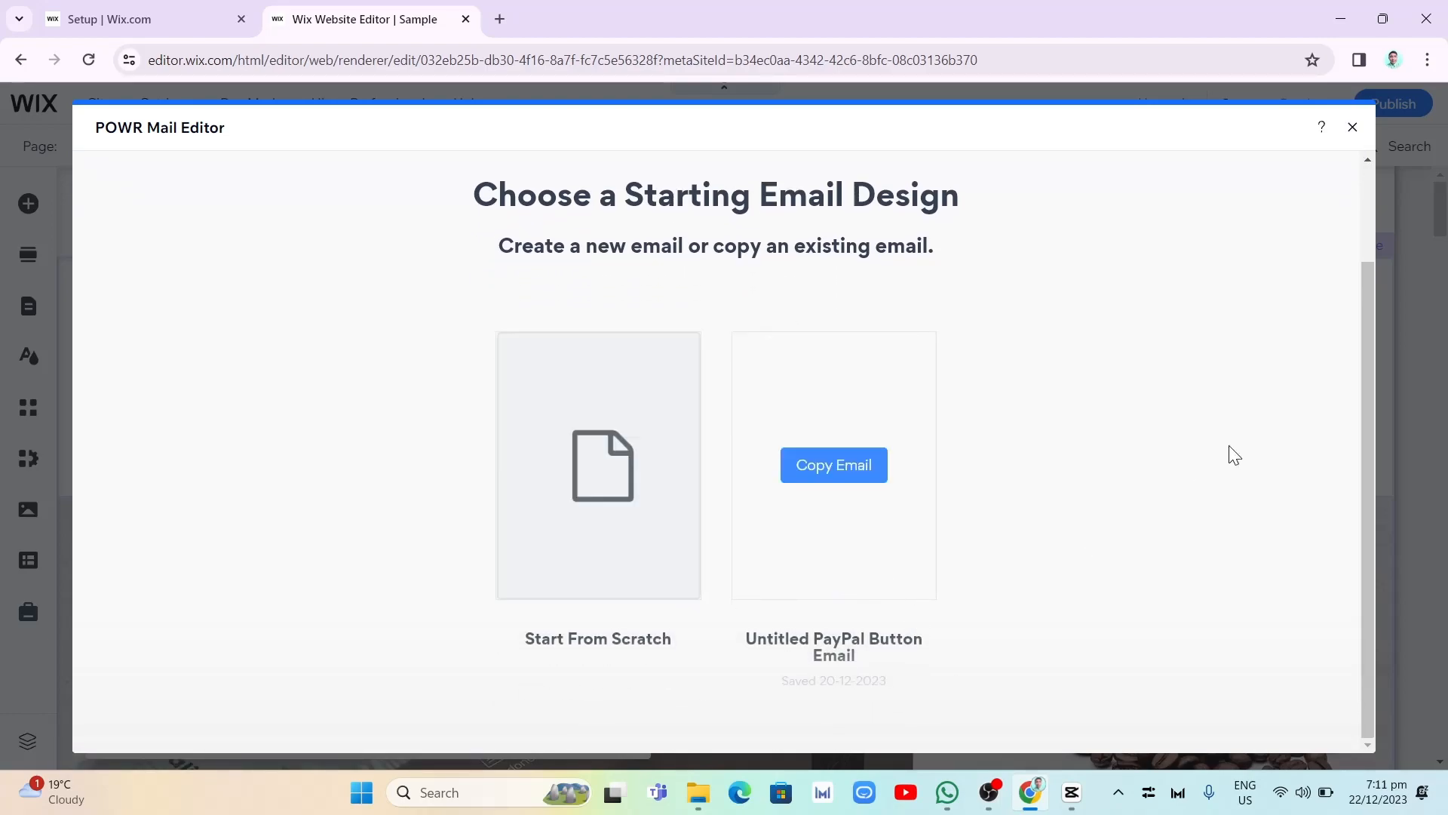
{"action": "left_click", "coordinate": [1353, 127]}
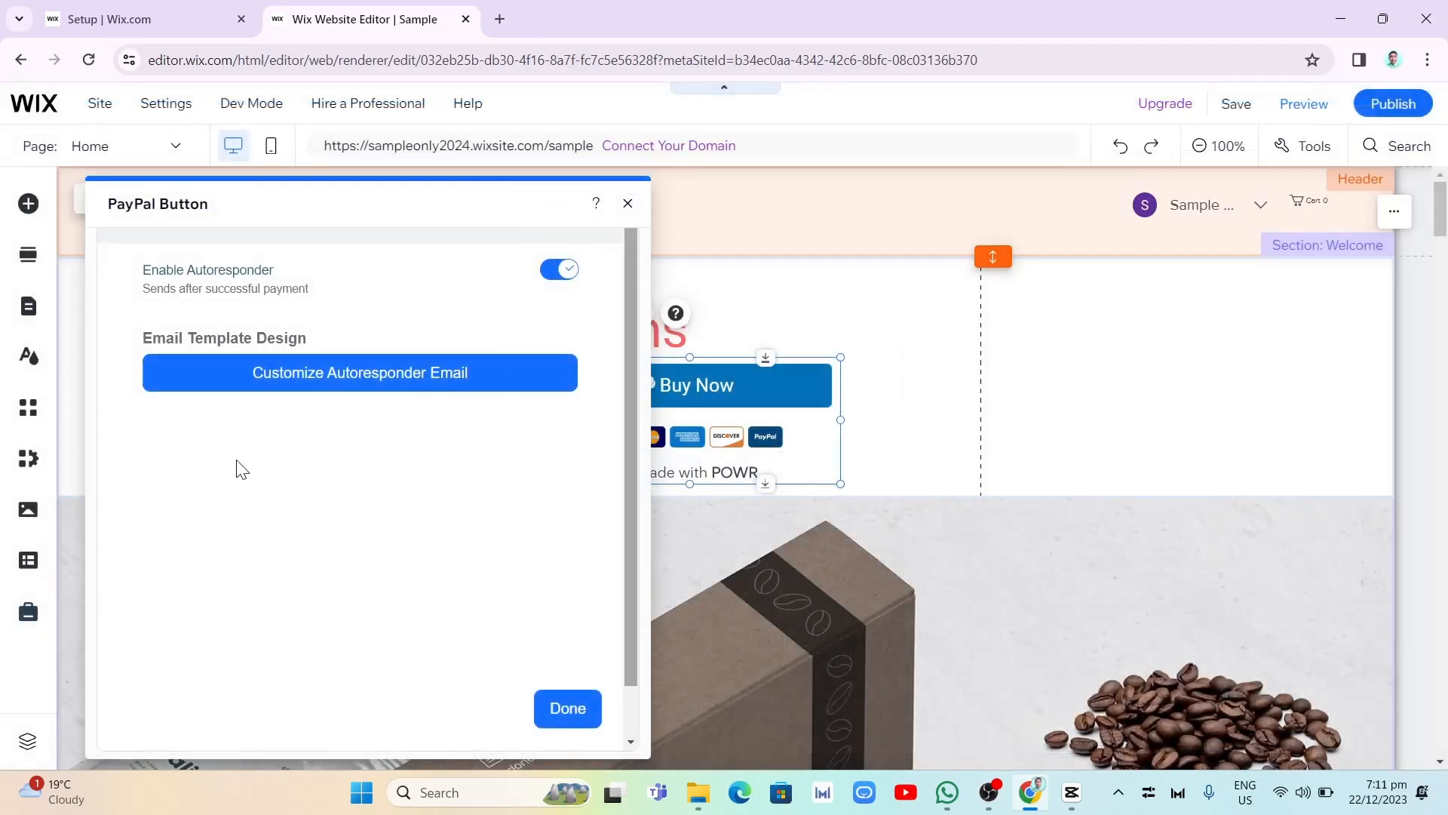
{"action": "left_click", "coordinate": [627, 203]}
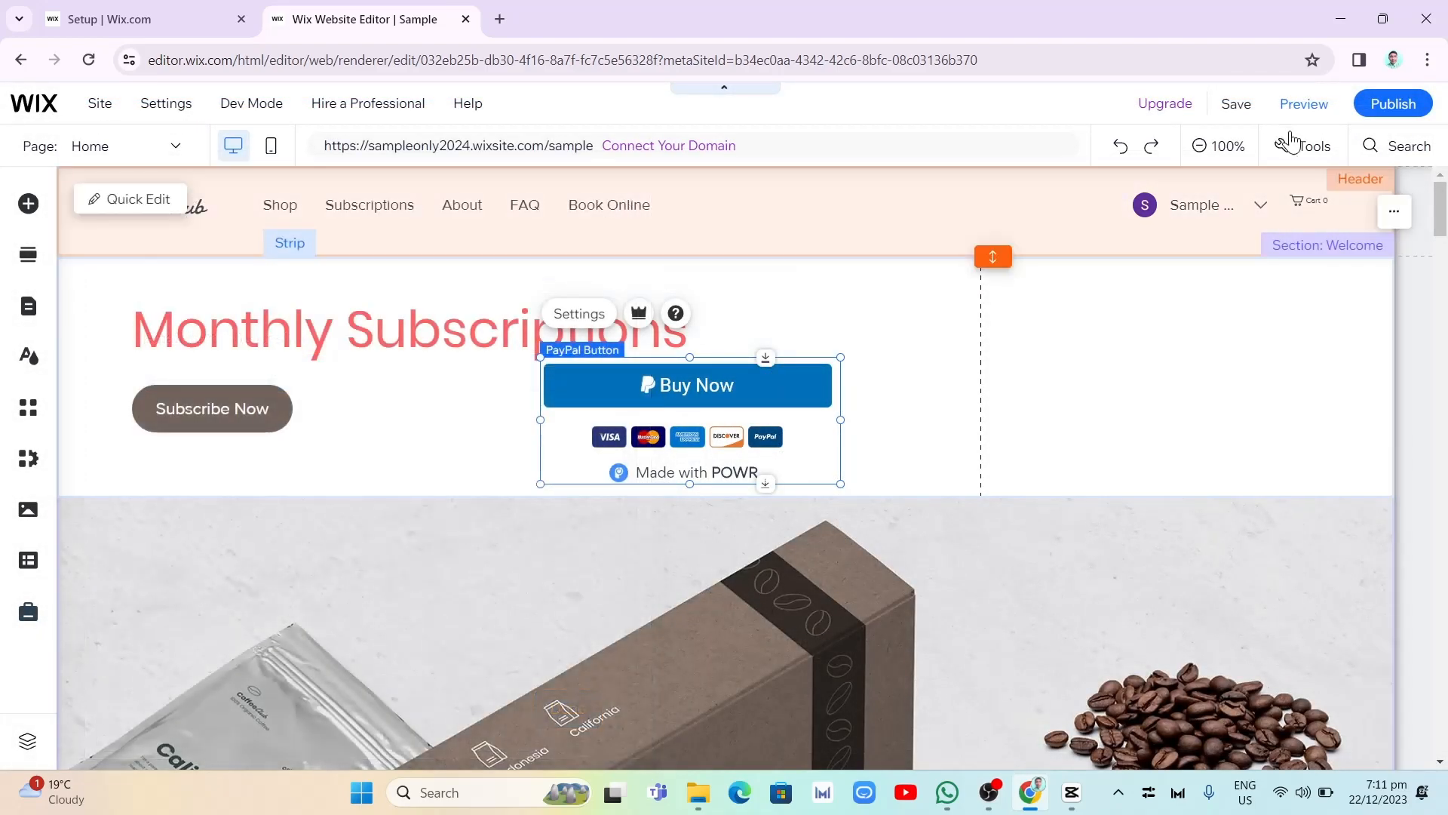
- View the live site and find the PayPal Buy Now button below the About Us section
{"action": "mouse_move", "coordinate": [1393, 118]}
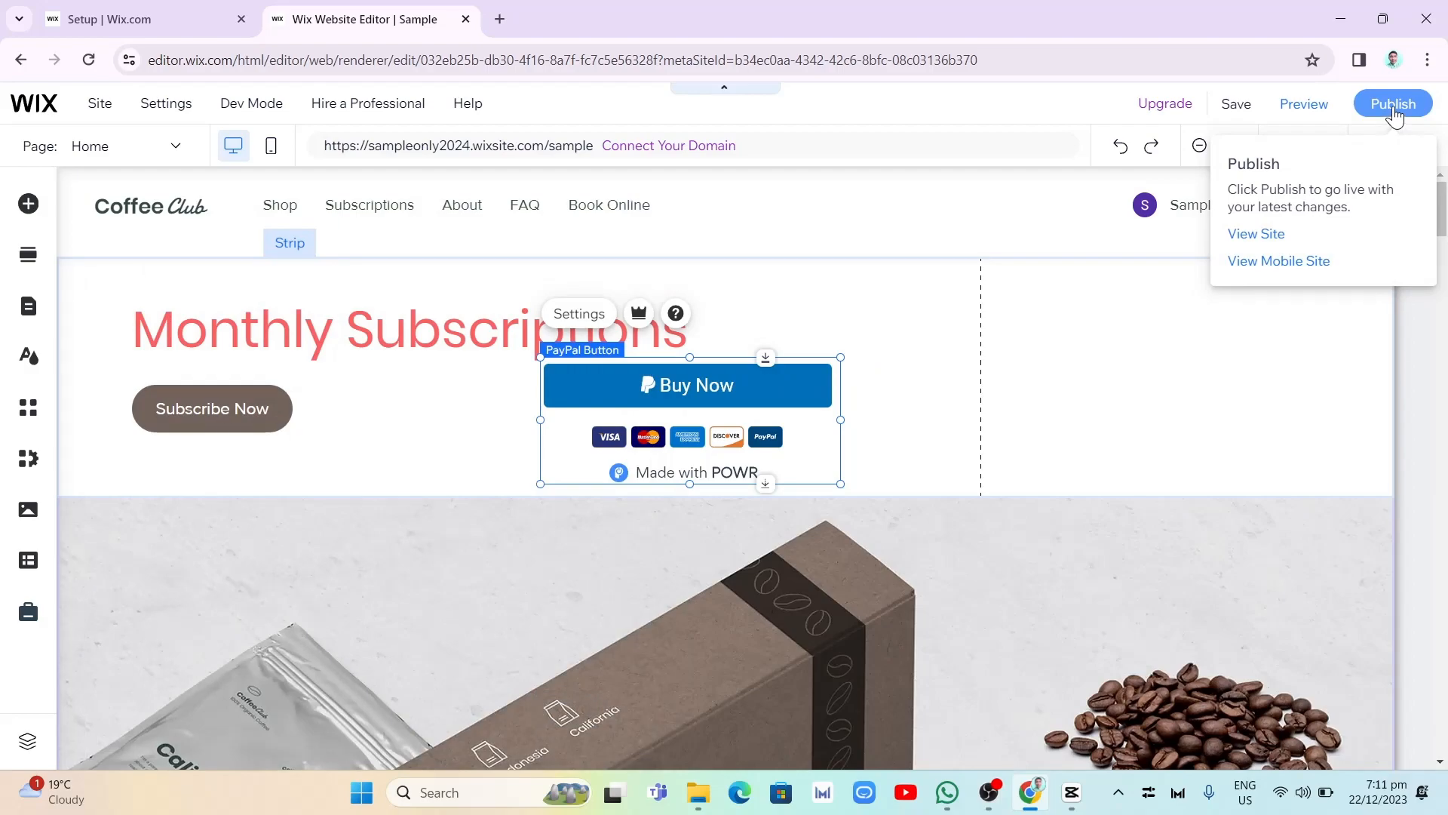
{"action": "left_click", "coordinate": [1256, 233]}
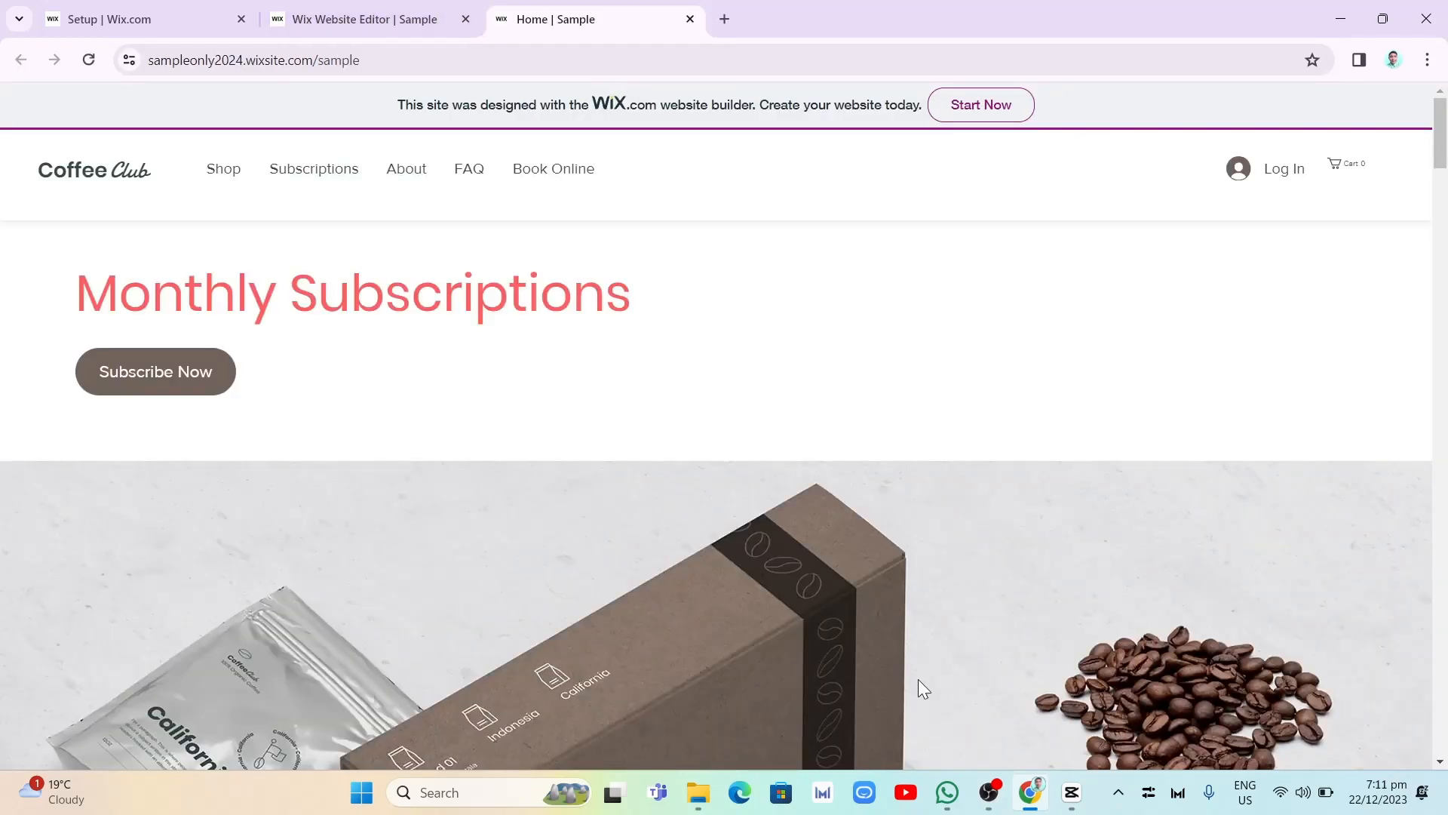
{"action": "scroll", "coordinate": [936, 671], "scroll_direction": "down", "scroll_amount": 3}
{"action": "scroll", "coordinate": [943, 682], "scroll_direction": "down", "scroll_amount": 15}
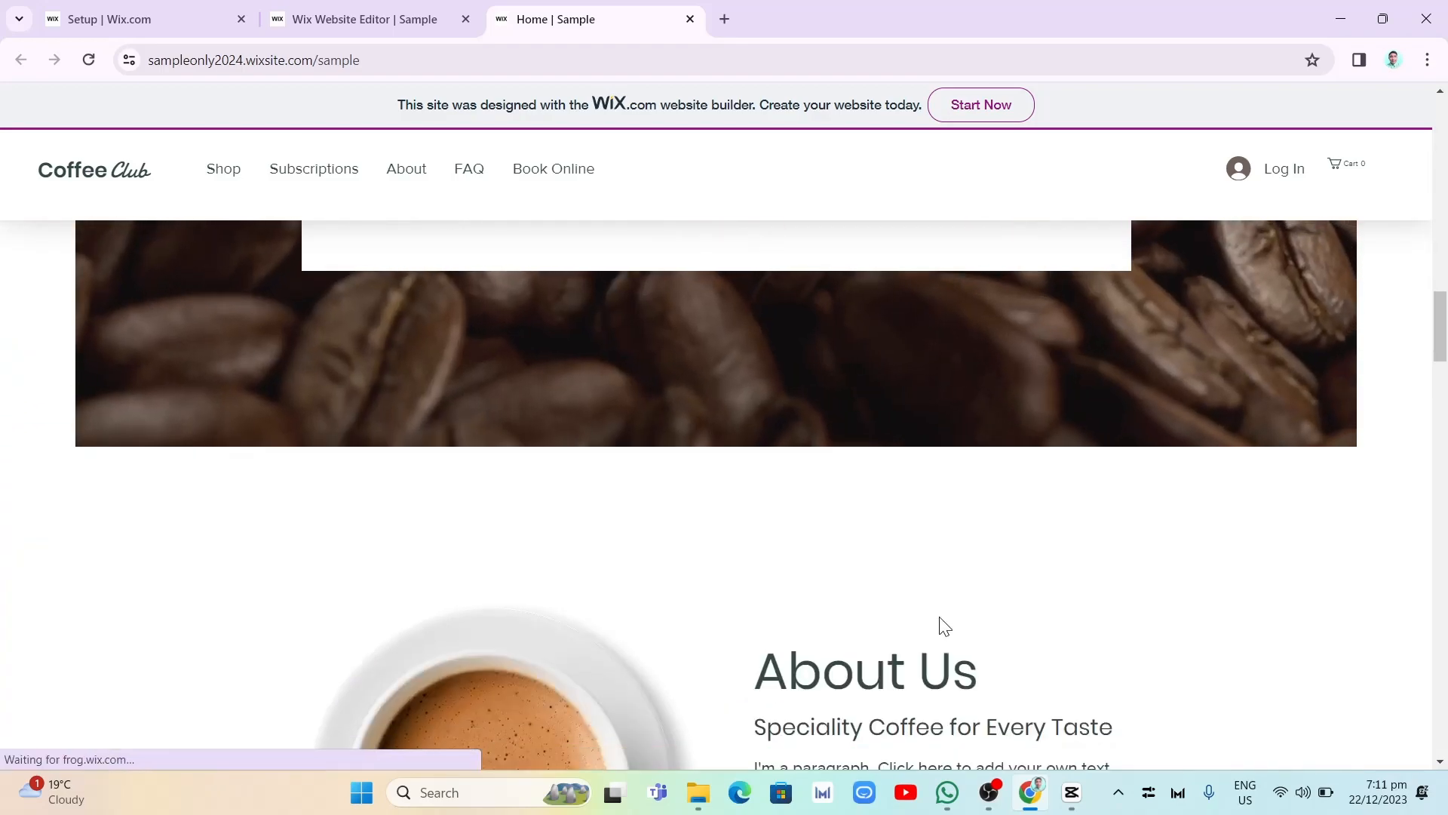
{"action": "scroll", "coordinate": [947, 588], "scroll_direction": "down", "scroll_amount": 8}
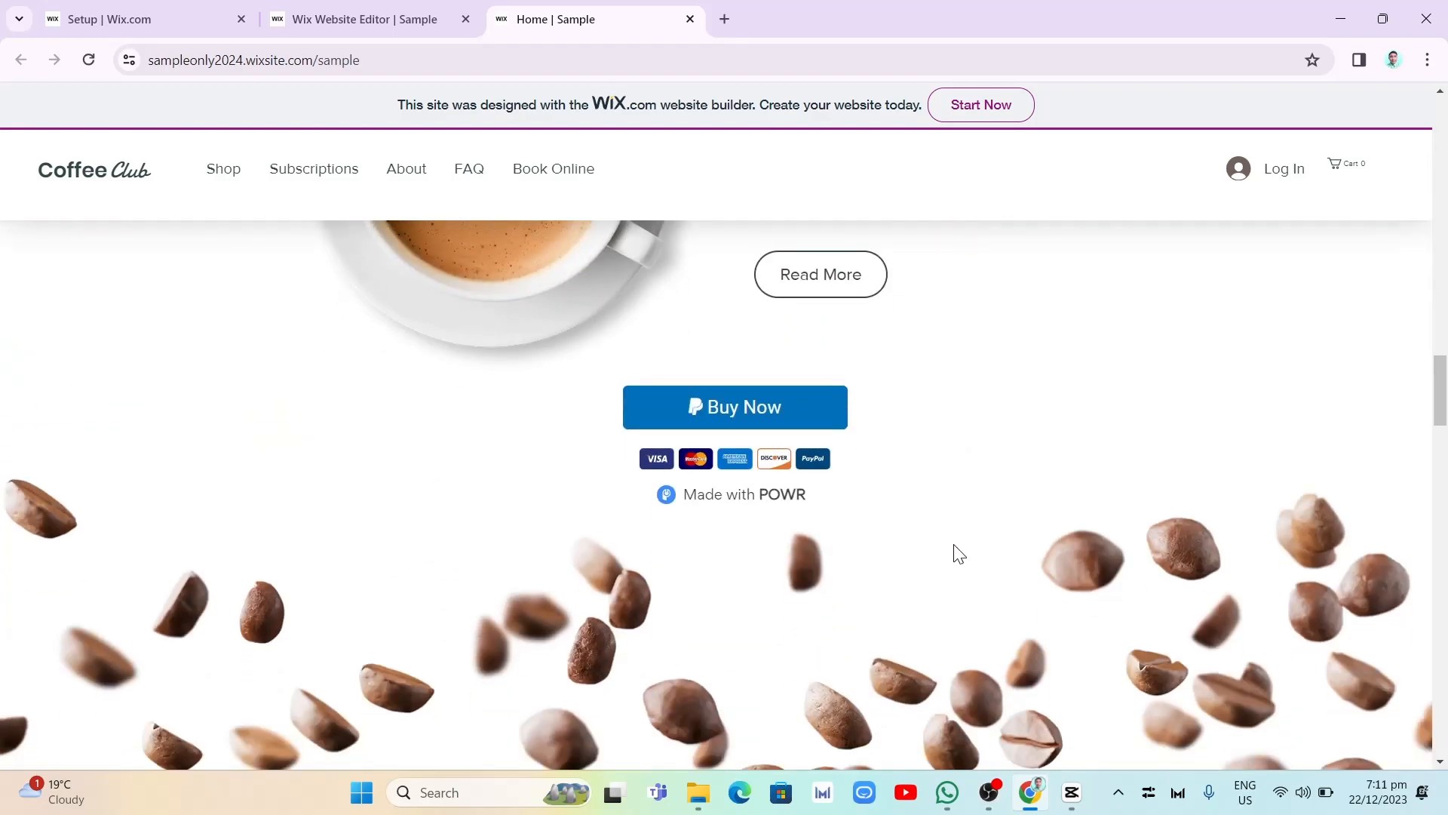
- Try the live Buy Now button through to PayPal Checkout, and close the PayPal login window
{"action": "left_click", "coordinate": [730, 419]}
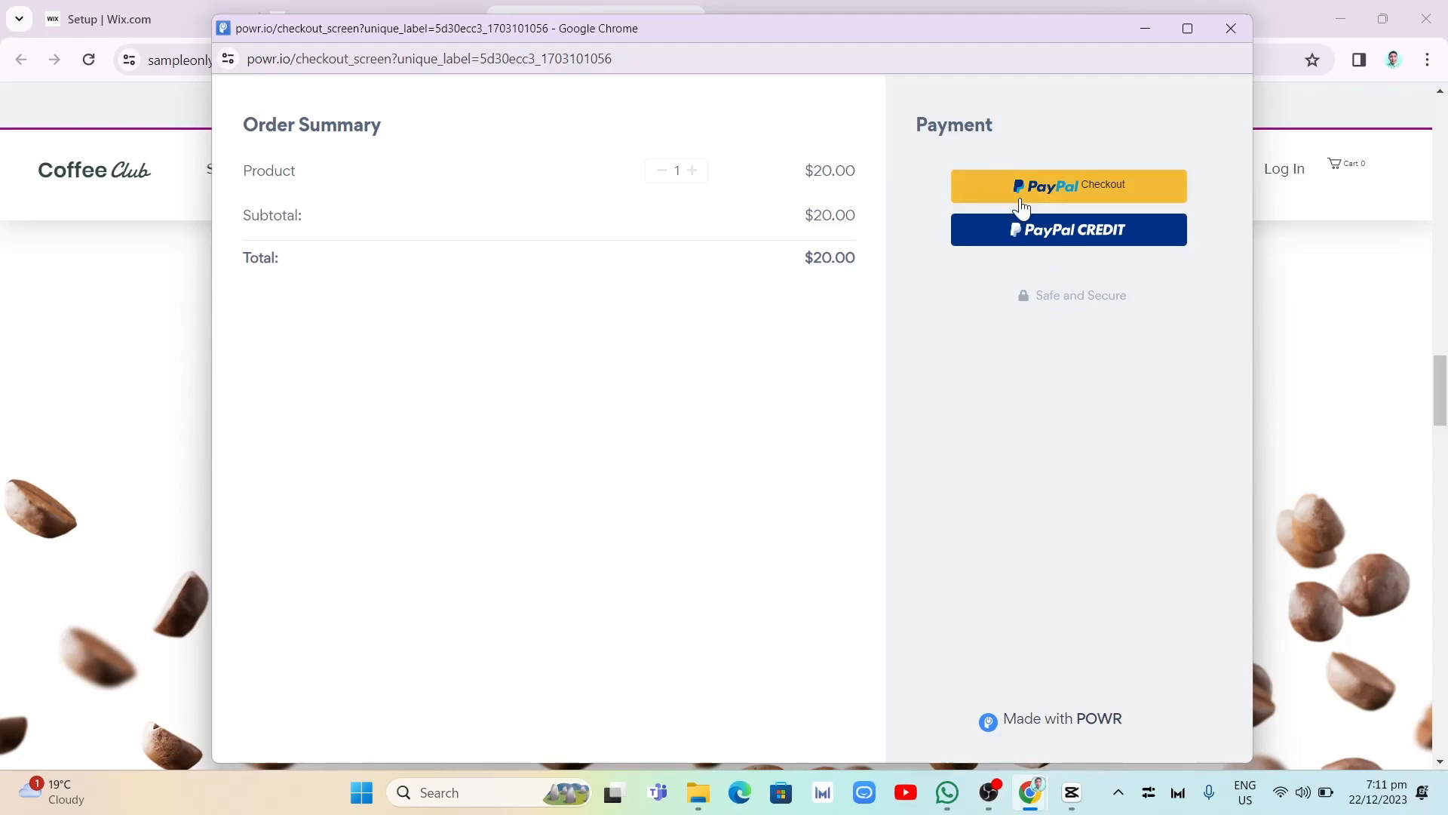
{"action": "left_click", "coordinate": [1102, 203]}
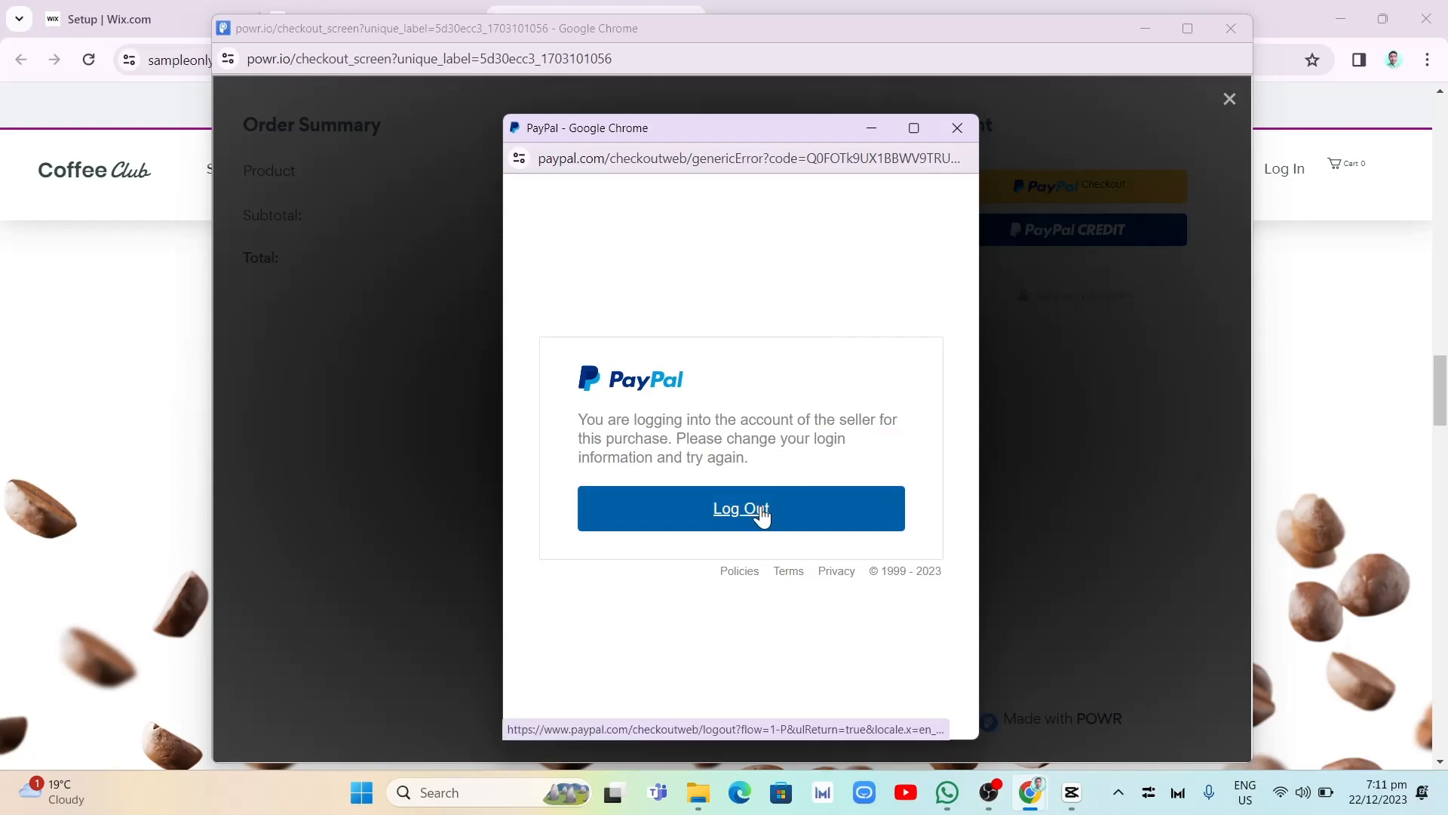
{"action": "left_click", "coordinate": [962, 130]}
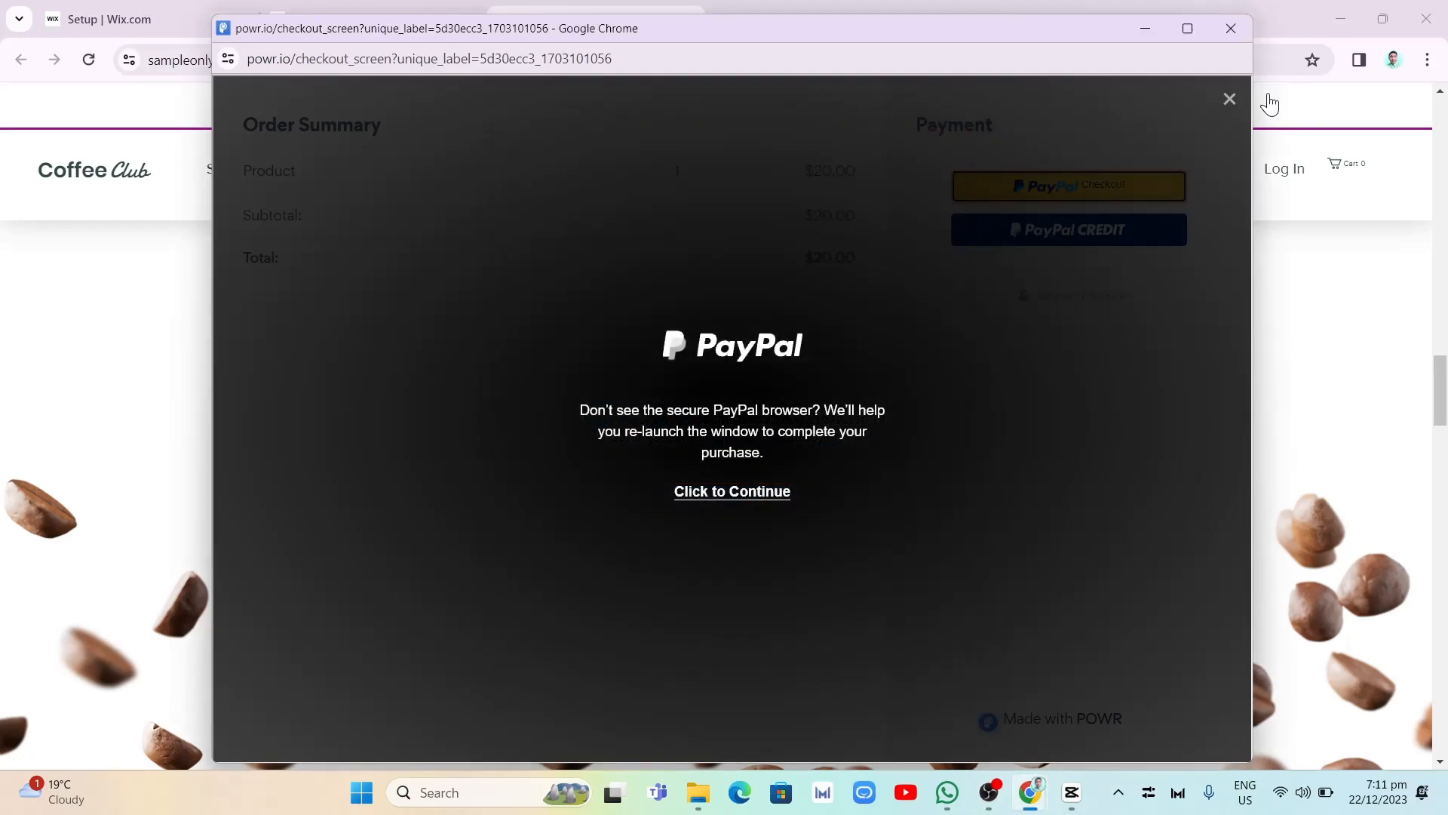